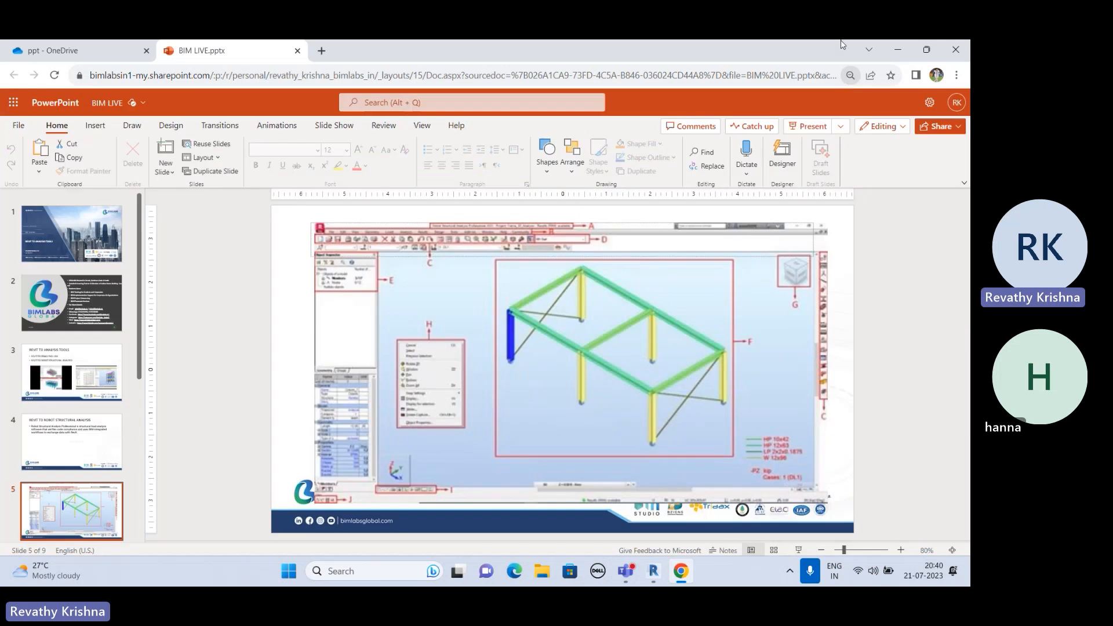
# Step: Minimize the presentation, launch Autodesk Robot Structural Analysis and start a new 3D frame project
pyautogui.click(885, 48)
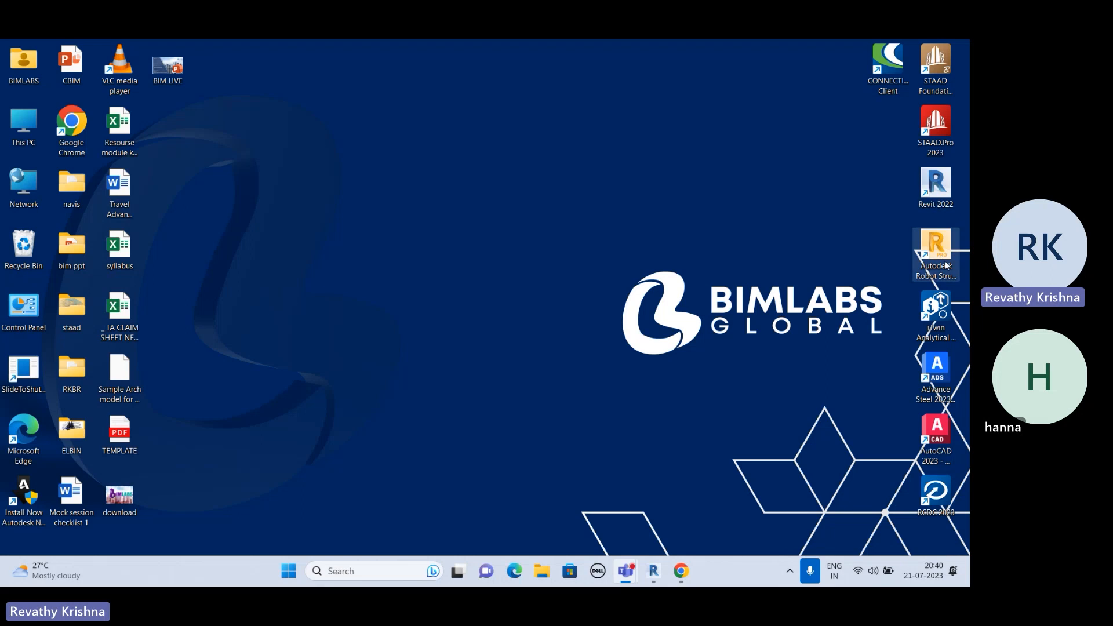
pyautogui.doubleClick(946, 265)
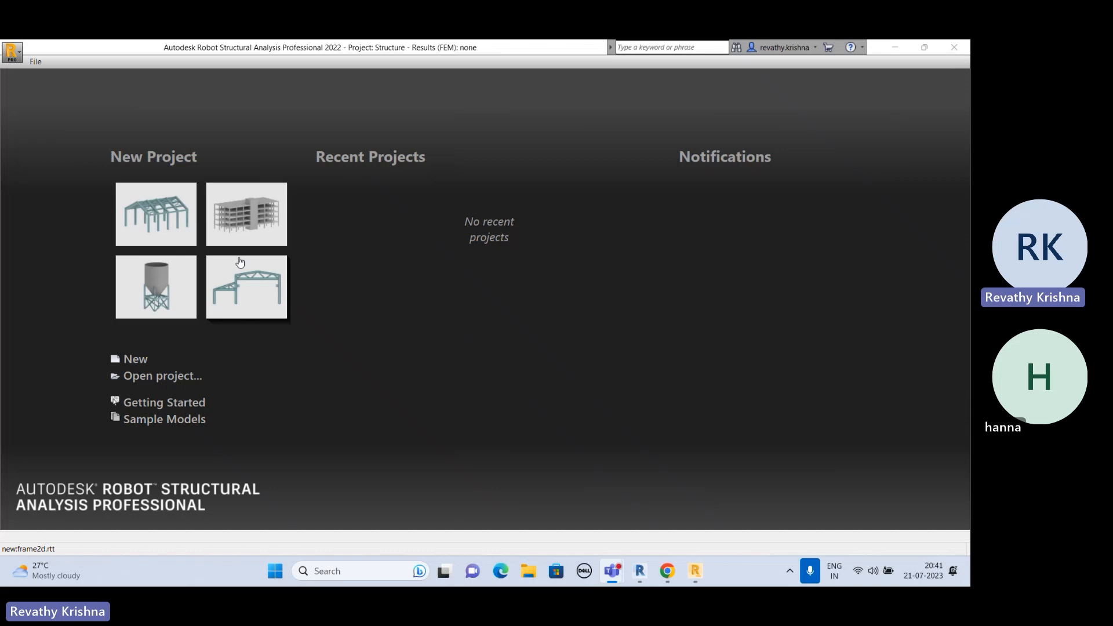
pyautogui.click(162, 217)
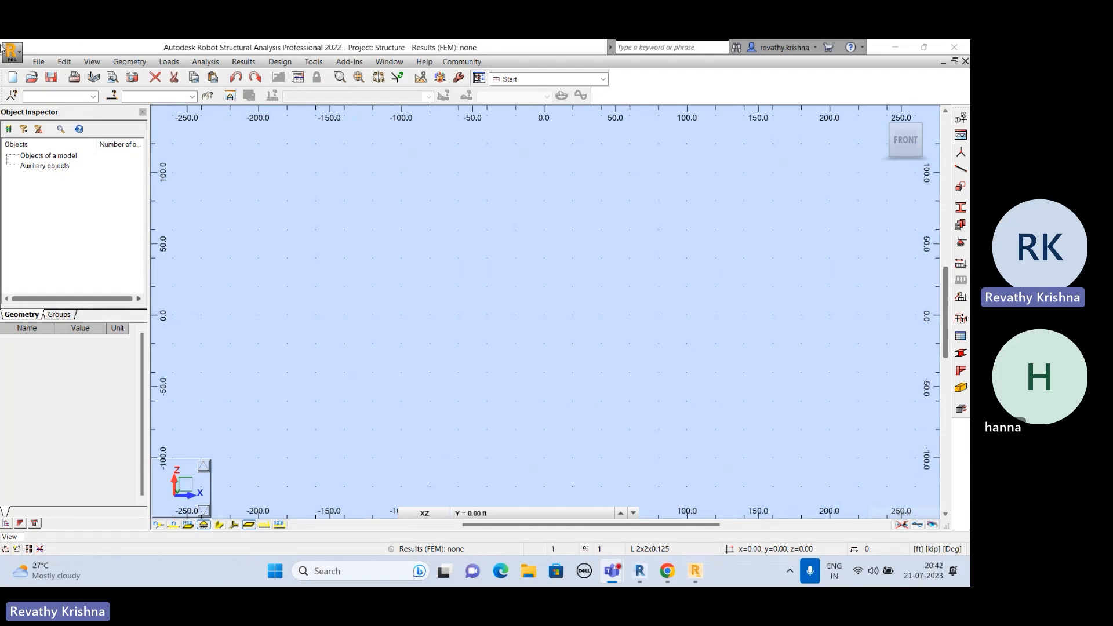
# Step: Examine the view, geometry, design and community commands available in the empty project
pyautogui.click(20, 55)
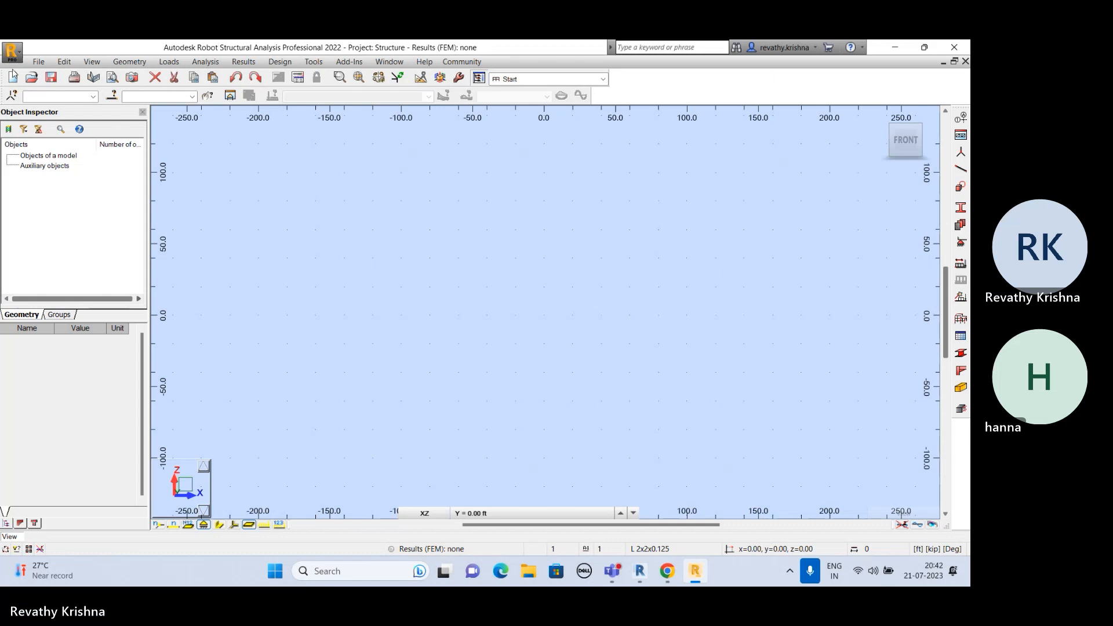
pyautogui.click(38, 62)
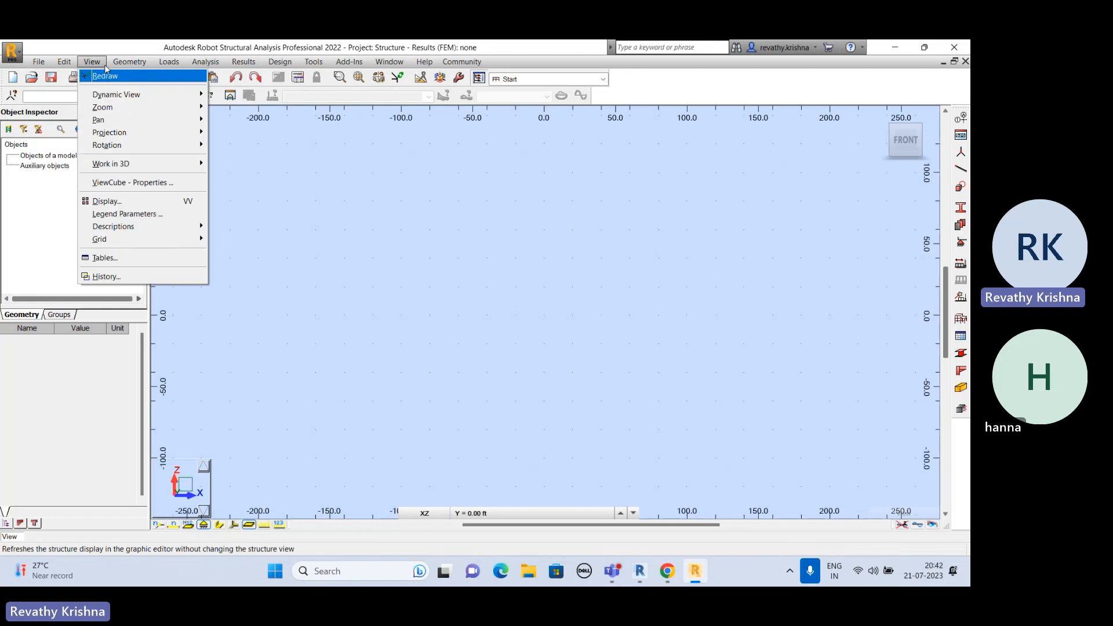
pyautogui.moveTo(73, 62)
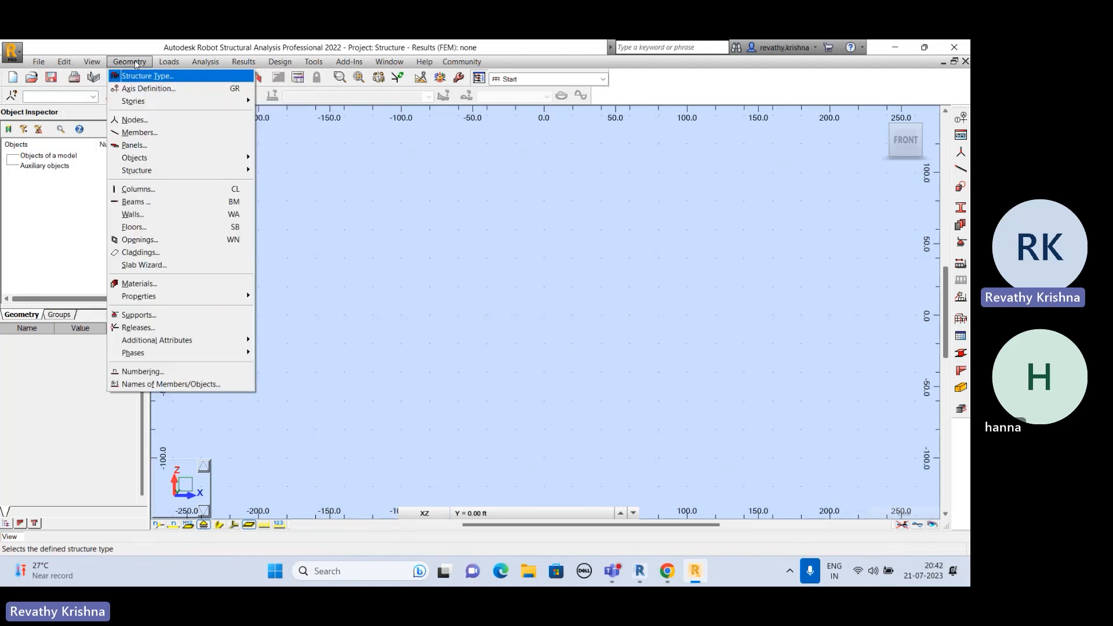
pyautogui.moveTo(344, 62)
pyautogui.moveTo(280, 61)
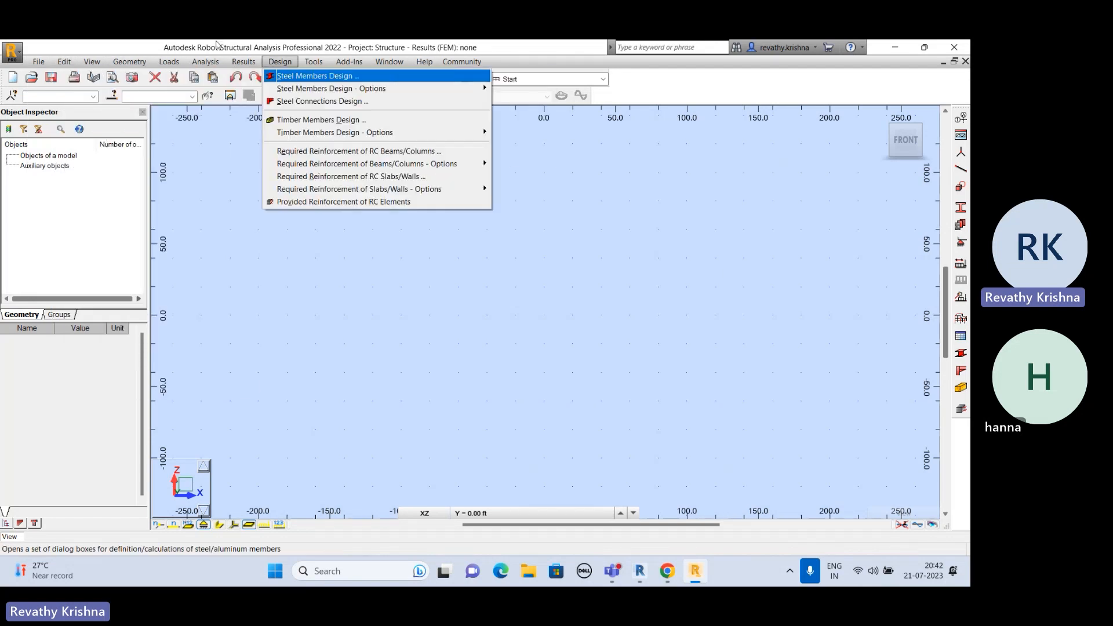
pyautogui.moveTo(462, 62)
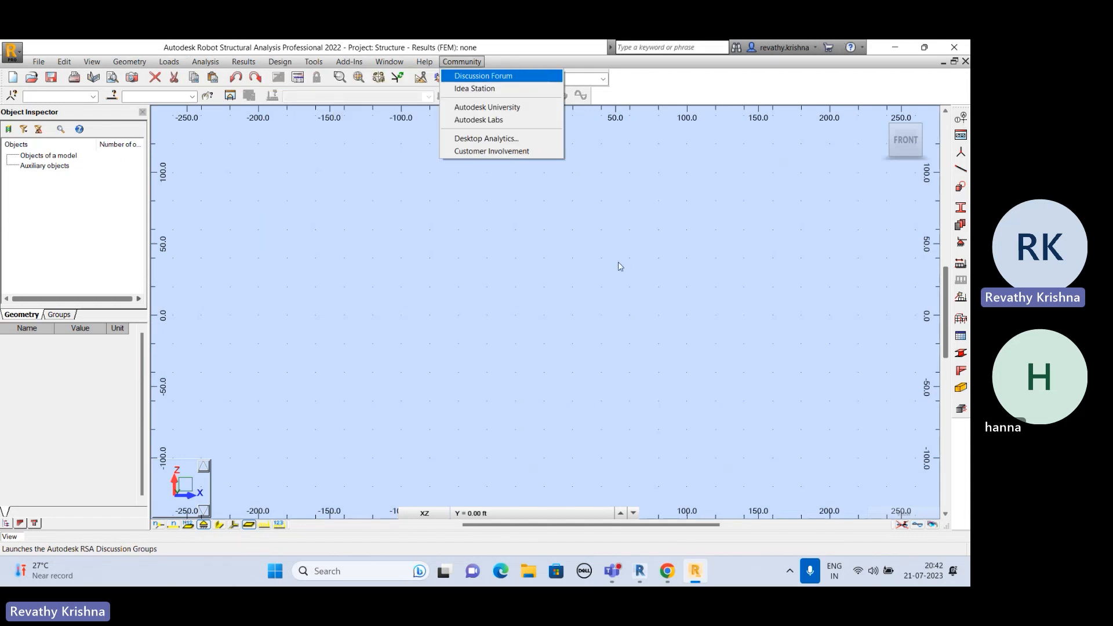
pyautogui.click(554, 251)
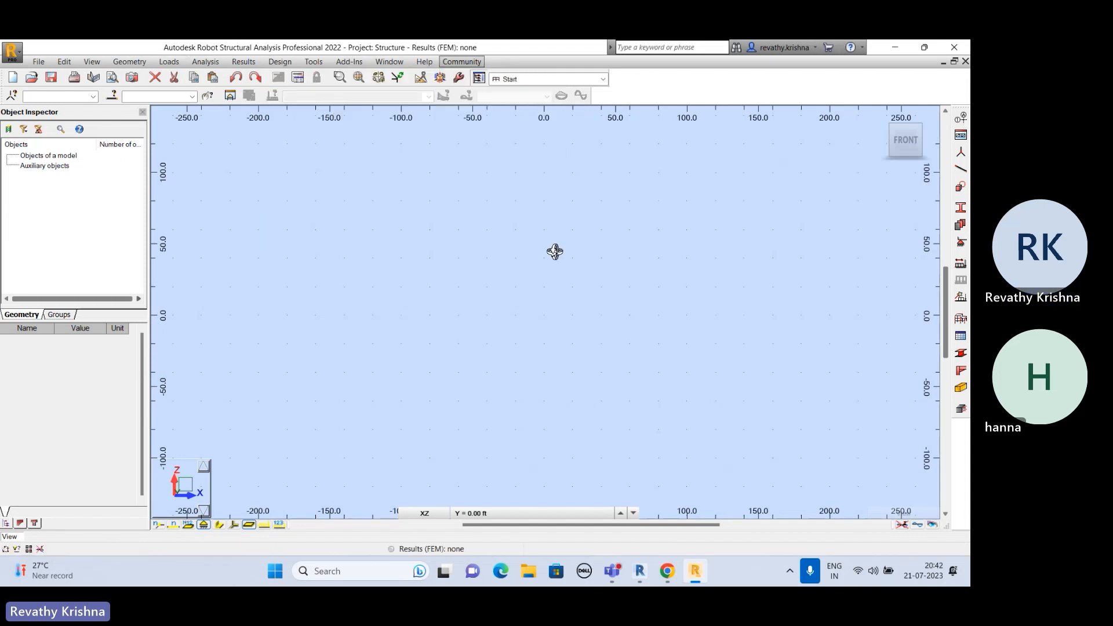
# Step: Examine the available workspace layouts and the work-plane view options, and close Robot Structural Analysis
pyautogui.click(539, 80)
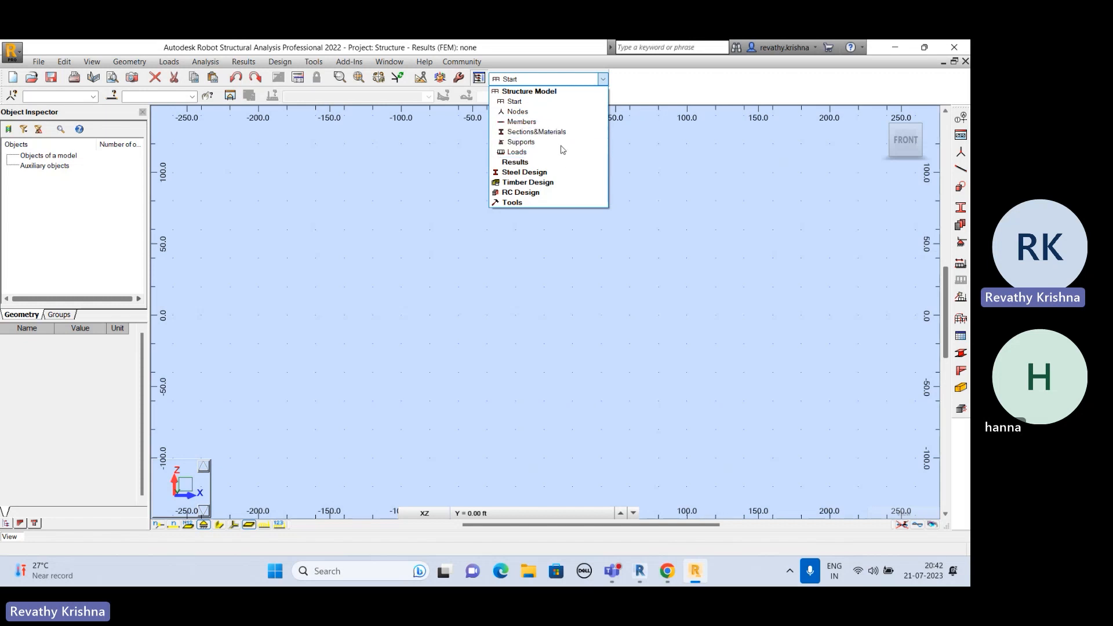
pyautogui.click(702, 298)
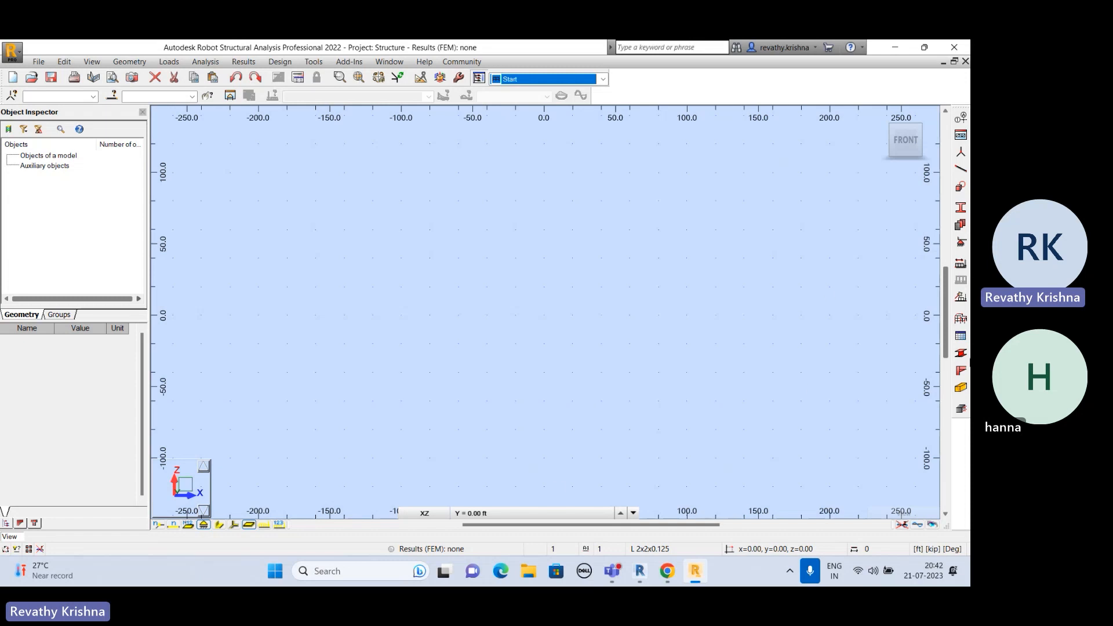
pyautogui.click(424, 513)
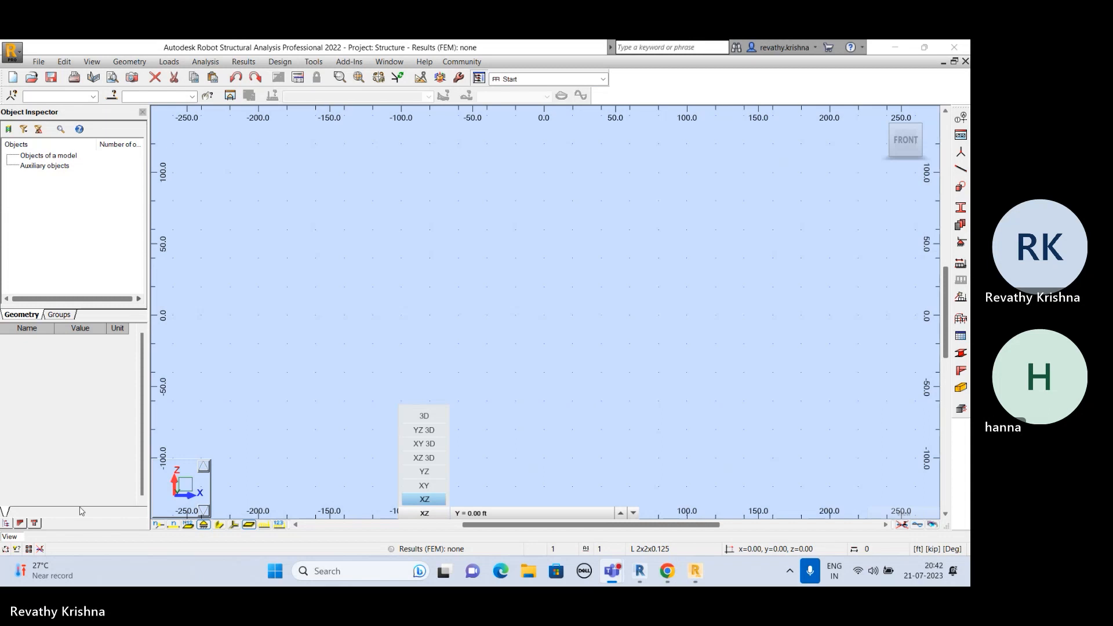
pyautogui.click(187, 487)
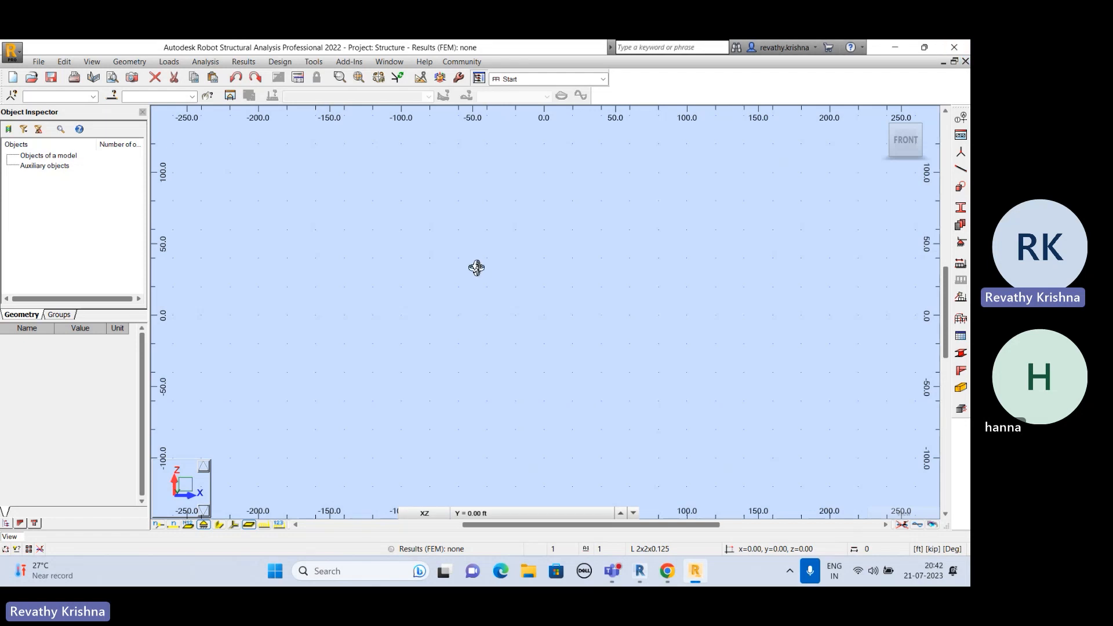
pyautogui.click(954, 50)
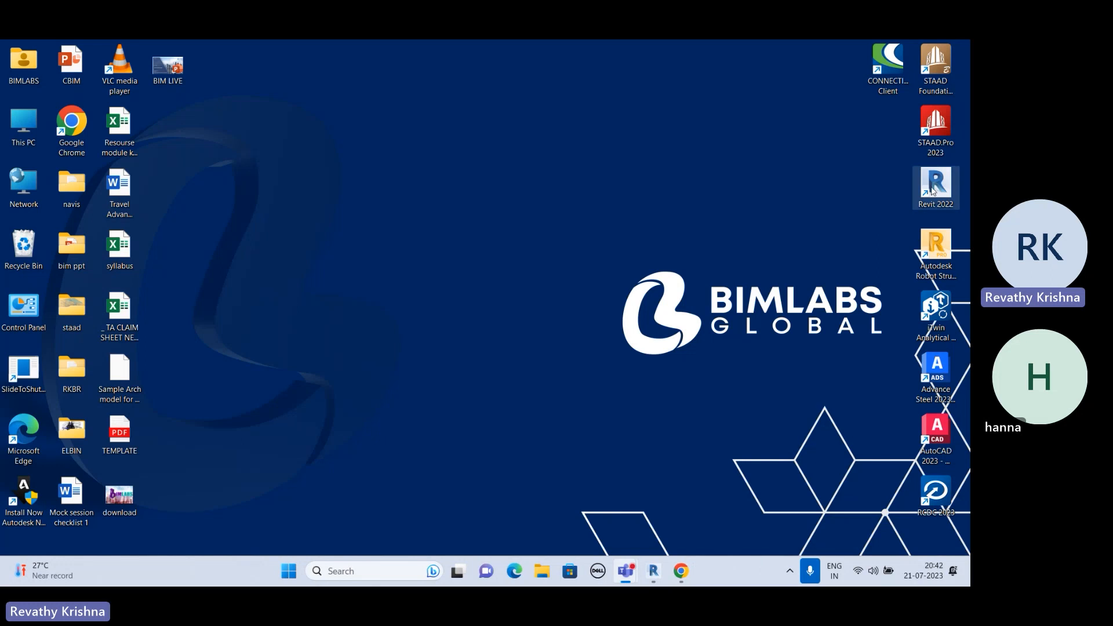
# Step: Switch to Revit and open the {3D} view of the Load calculation Assessment model
pyautogui.click(653, 571)
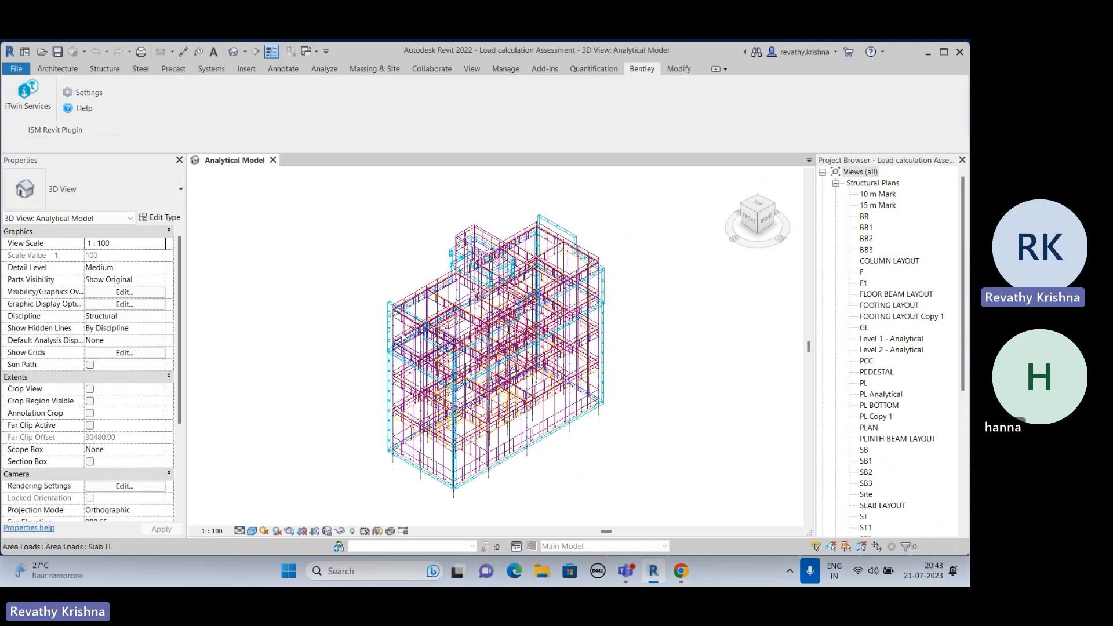
pyautogui.moveTo(582, 457); pyautogui.dragTo(577, 420, button='middle')
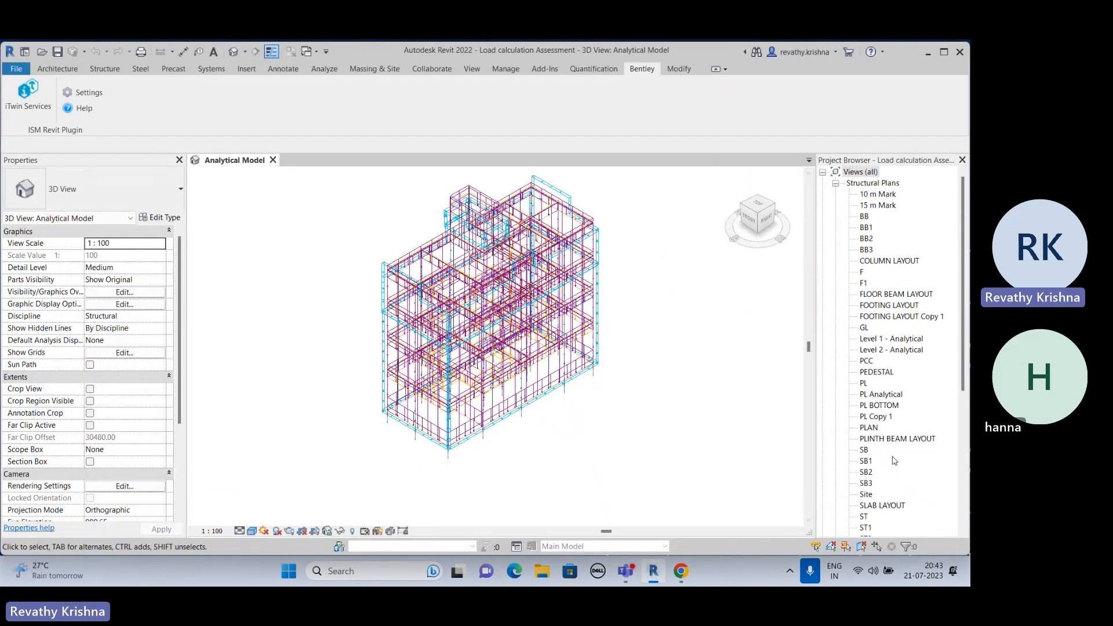
pyautogui.scroll(-1, 893, 461)
pyautogui.scroll(-3, 893, 461)
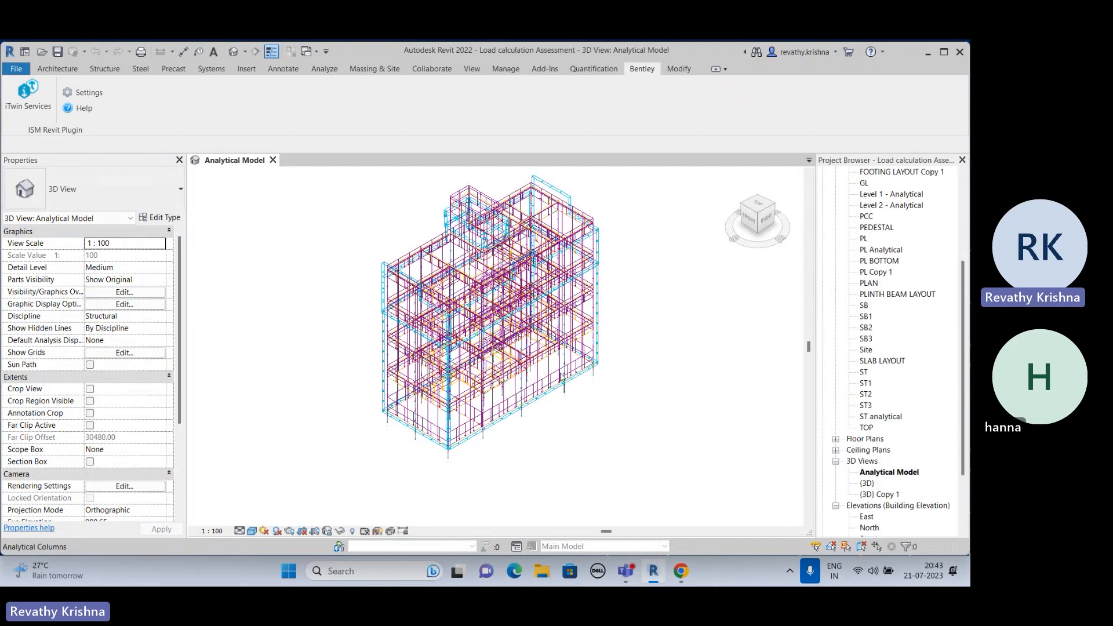
pyautogui.click(867, 483)
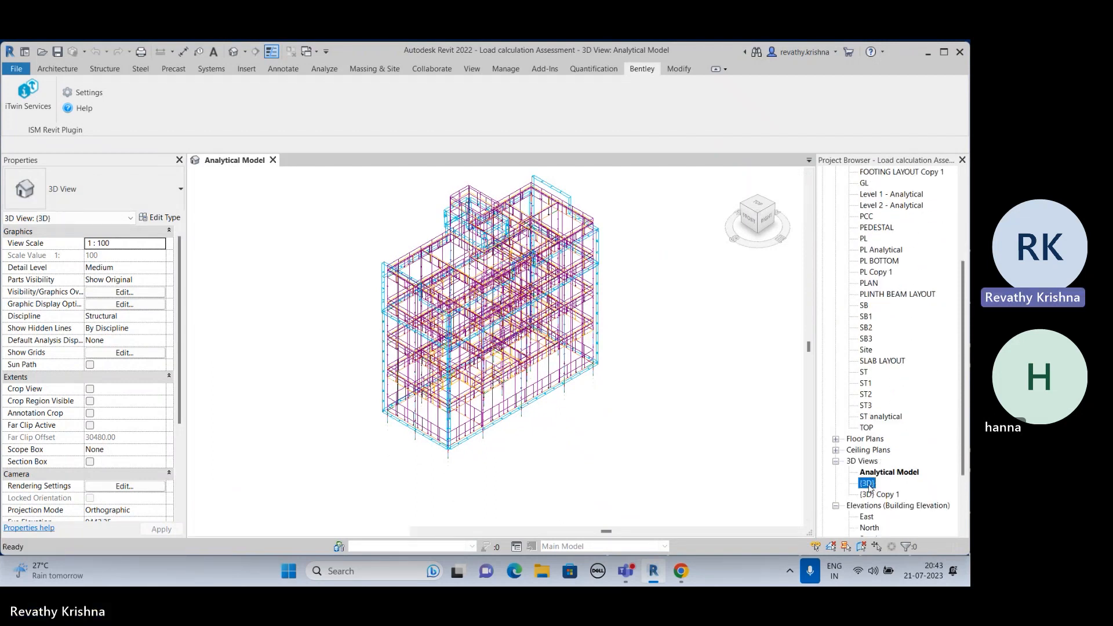
pyautogui.doubleClick(867, 483)
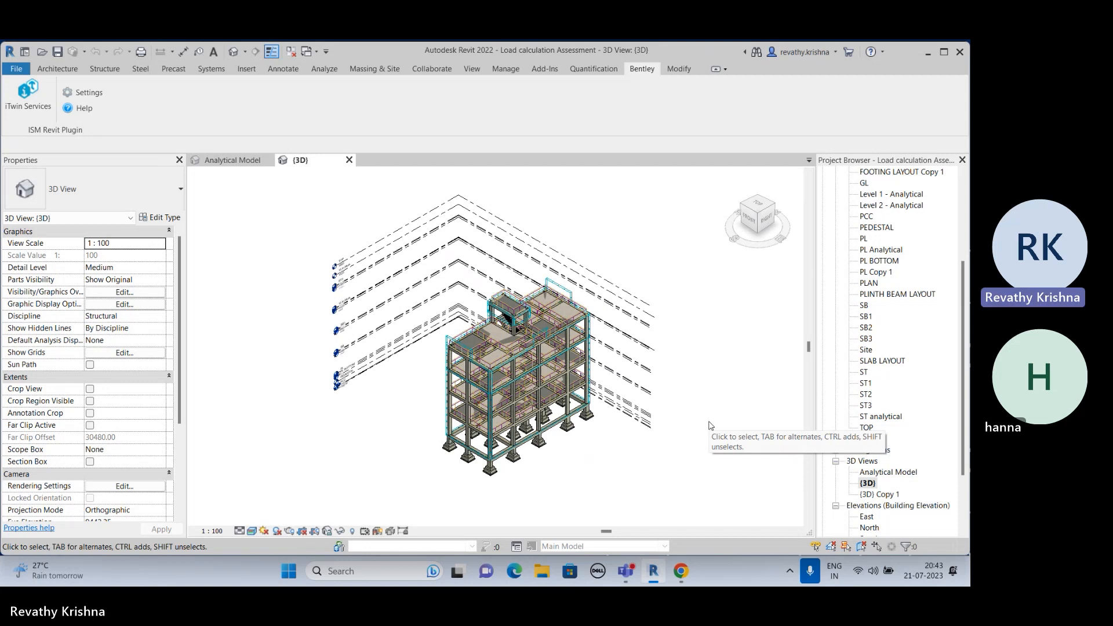
# Step: Examine the building's structural frame and its stepped footings in the 3D view
pyautogui.scroll(1, 509, 416)
pyautogui.moveTo(545, 498); pyautogui.dragTo(426, 367, button='middle')
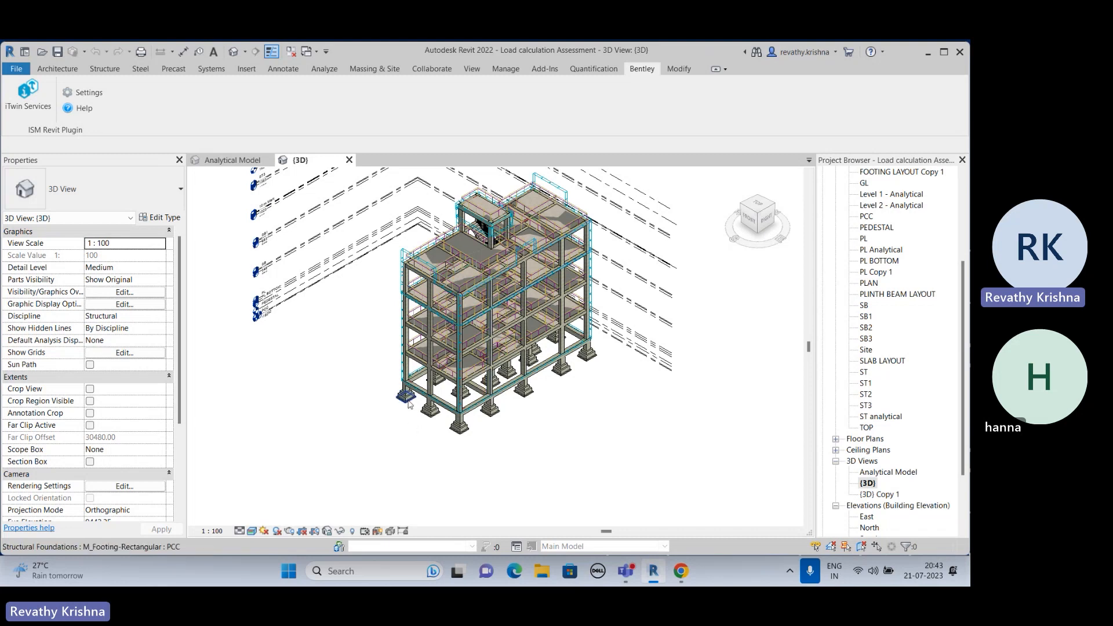
pyautogui.scroll(2, 409, 410)
pyautogui.scroll(3, 409, 410)
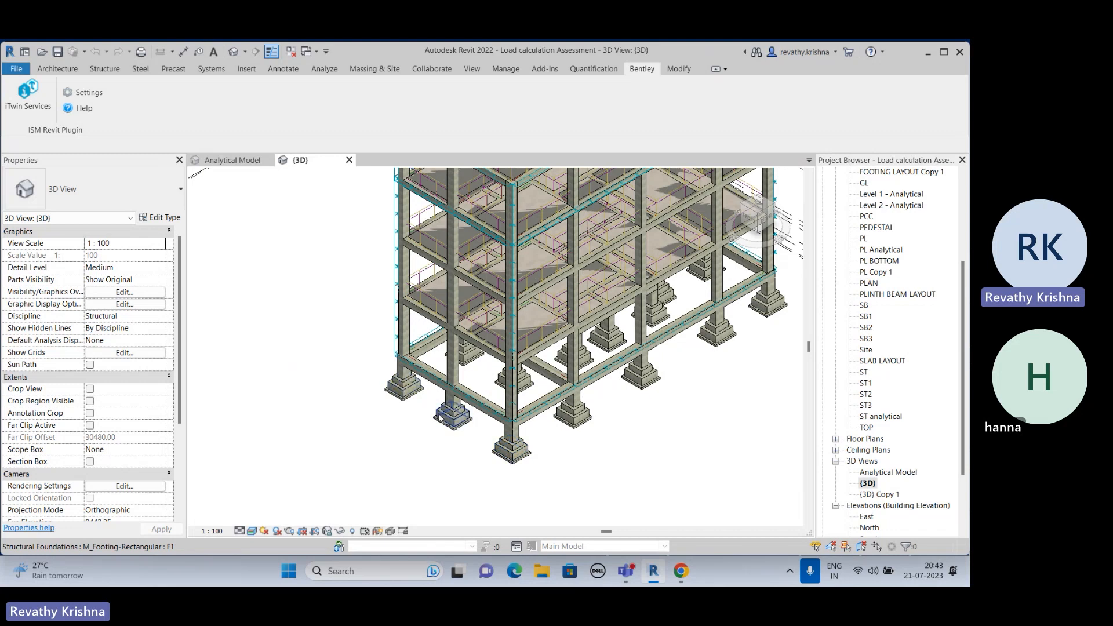
pyautogui.scroll(-2, 398, 415)
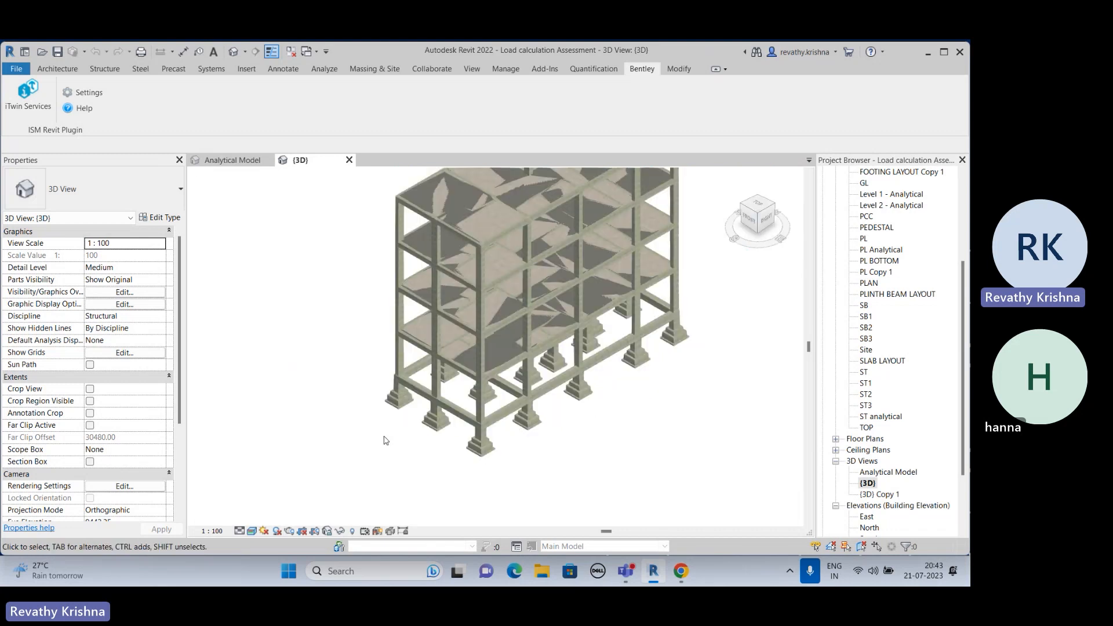
pyautogui.scroll(-2, 547, 213)
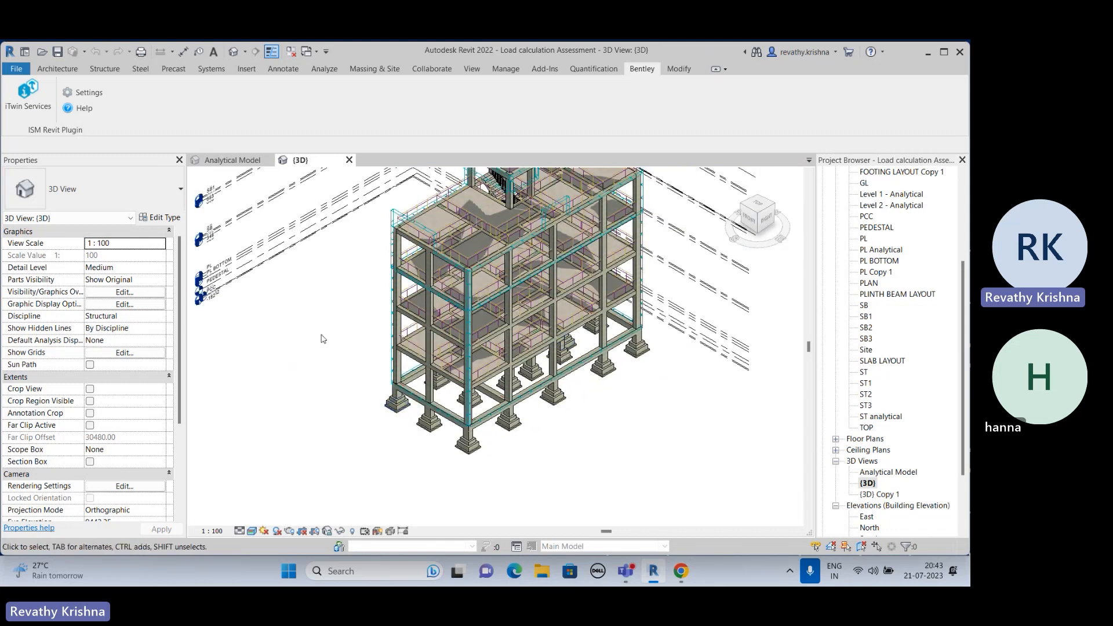
# Step: Send the model to Robot Structural Analysis through the link with direct integration, and decline the events report
pyautogui.click(324, 69)
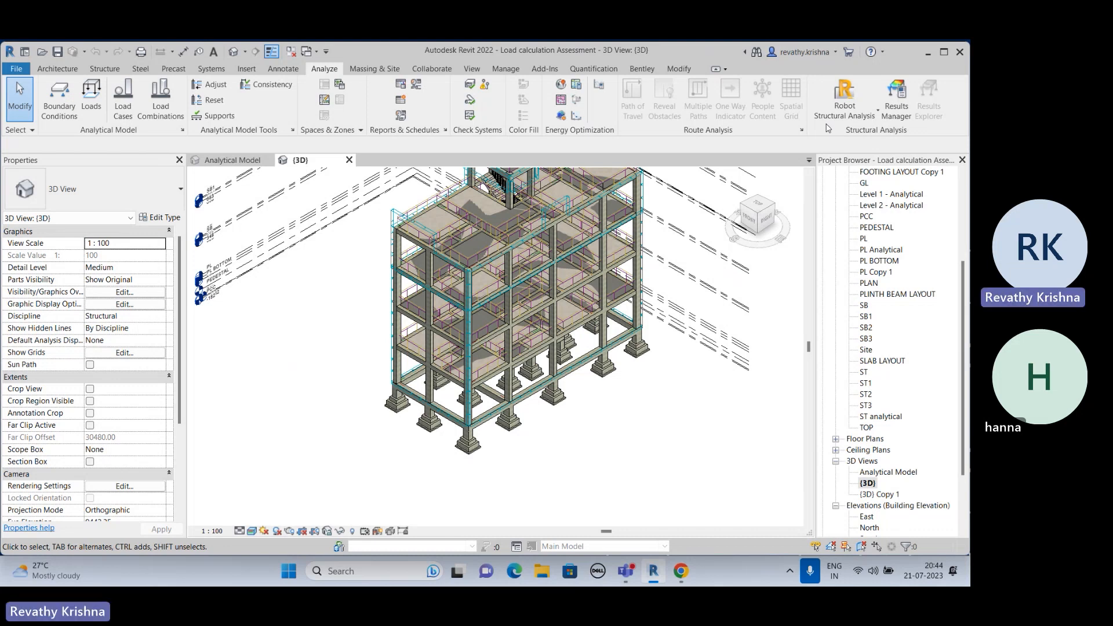
pyautogui.click(873, 113)
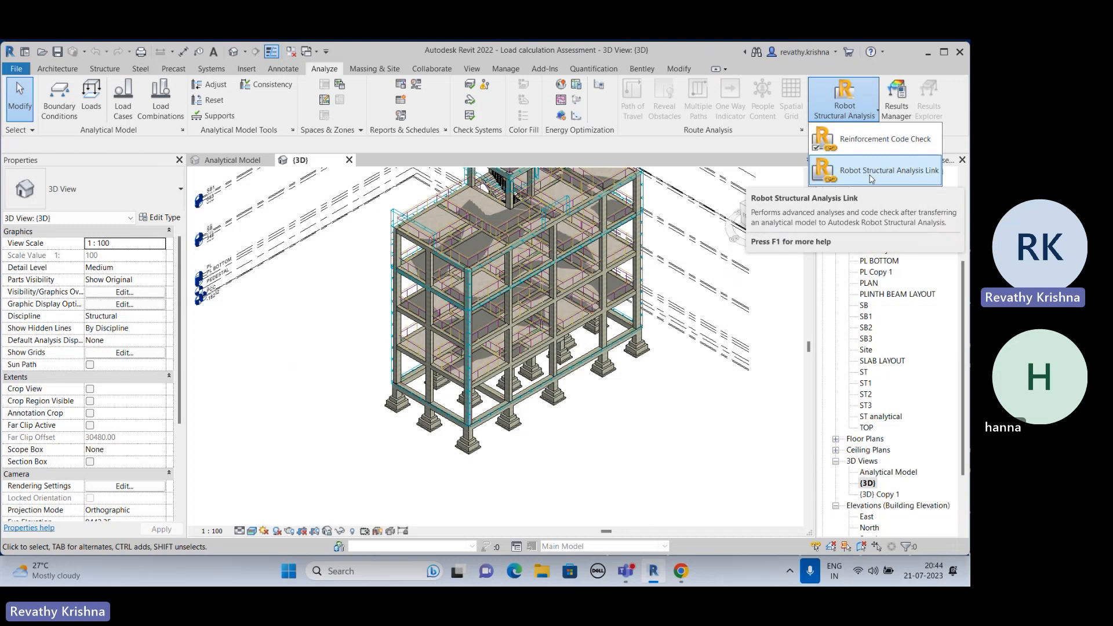
pyautogui.click(871, 179)
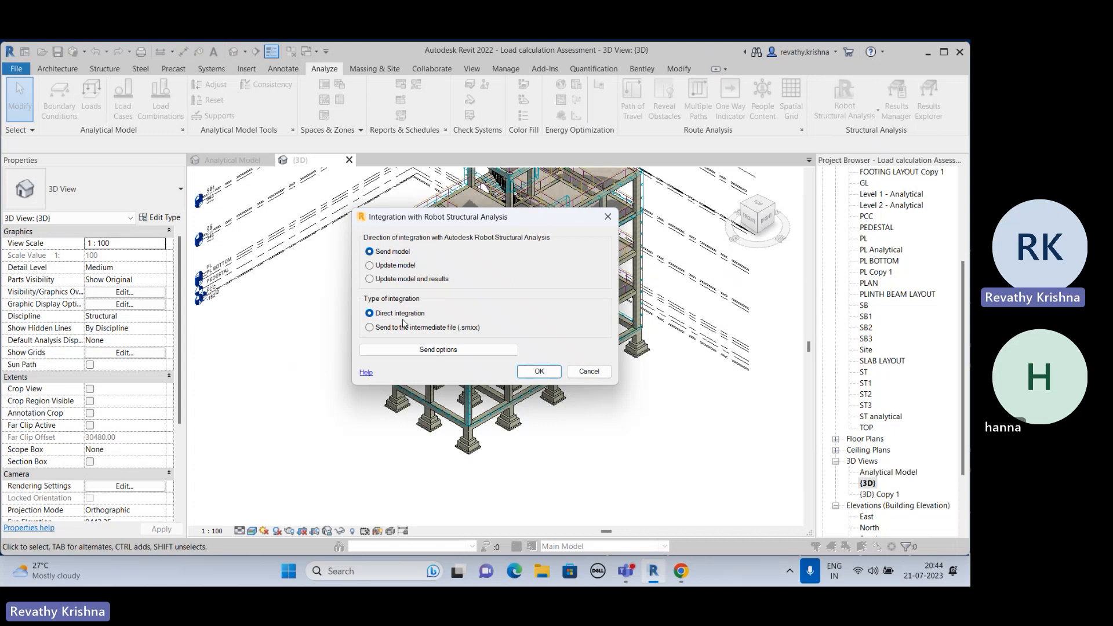
pyautogui.click(520, 371)
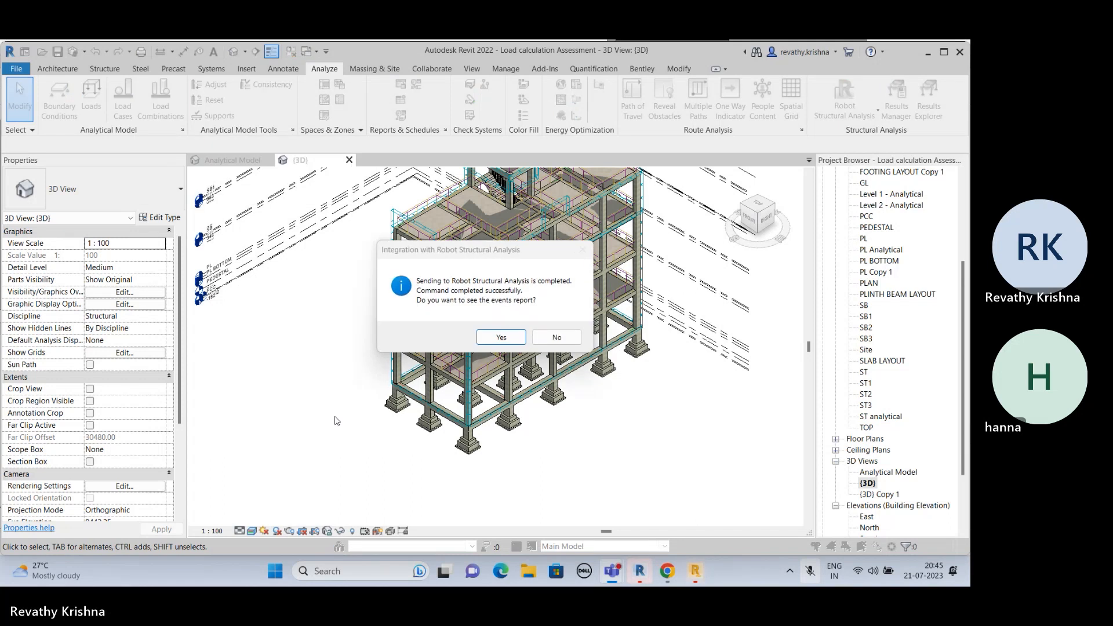
pyautogui.press('super+alt+k')
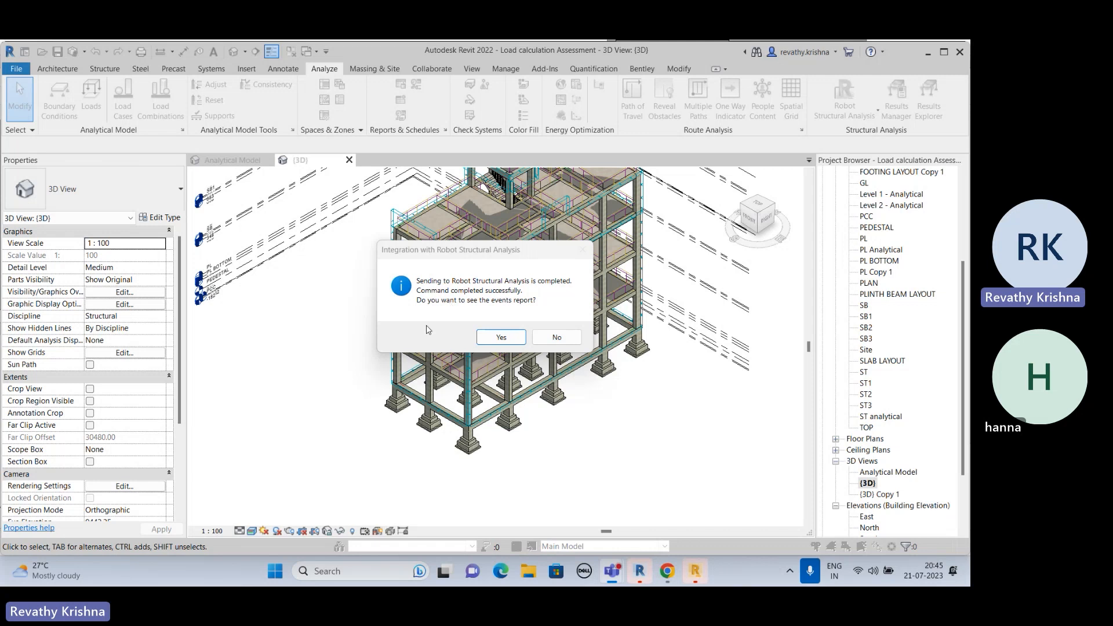
pyautogui.click(547, 341)
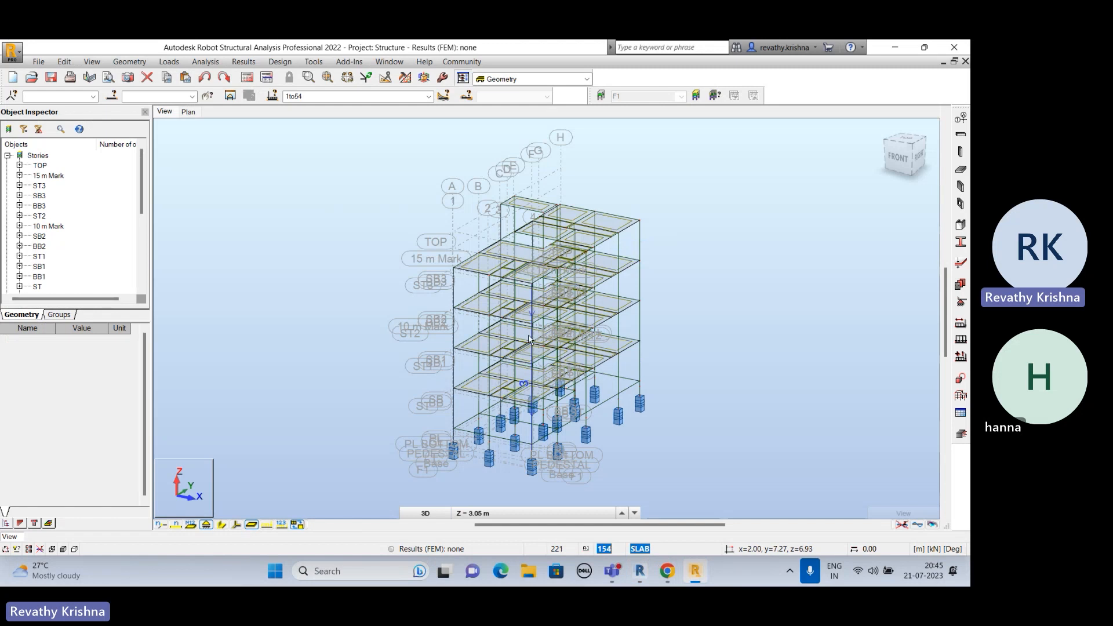
# Step: Run the structural calculations, continuing past the separate-structure, isolated-node and isolated-node-with-attributes warnings
pyautogui.scroll(-2, 528, 339)
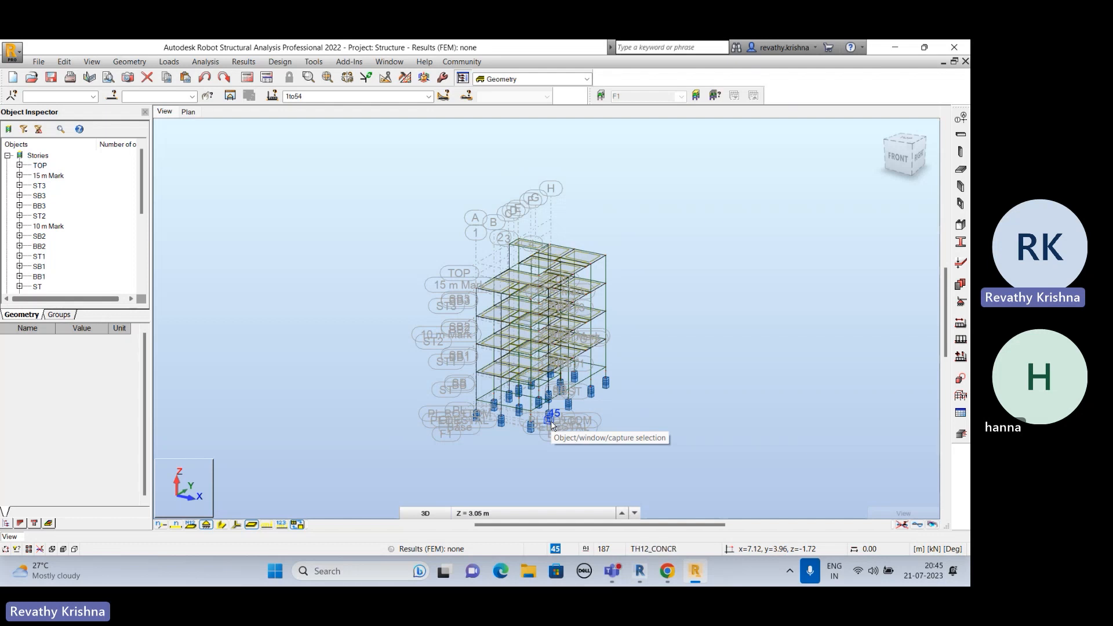
pyautogui.click(536, 513)
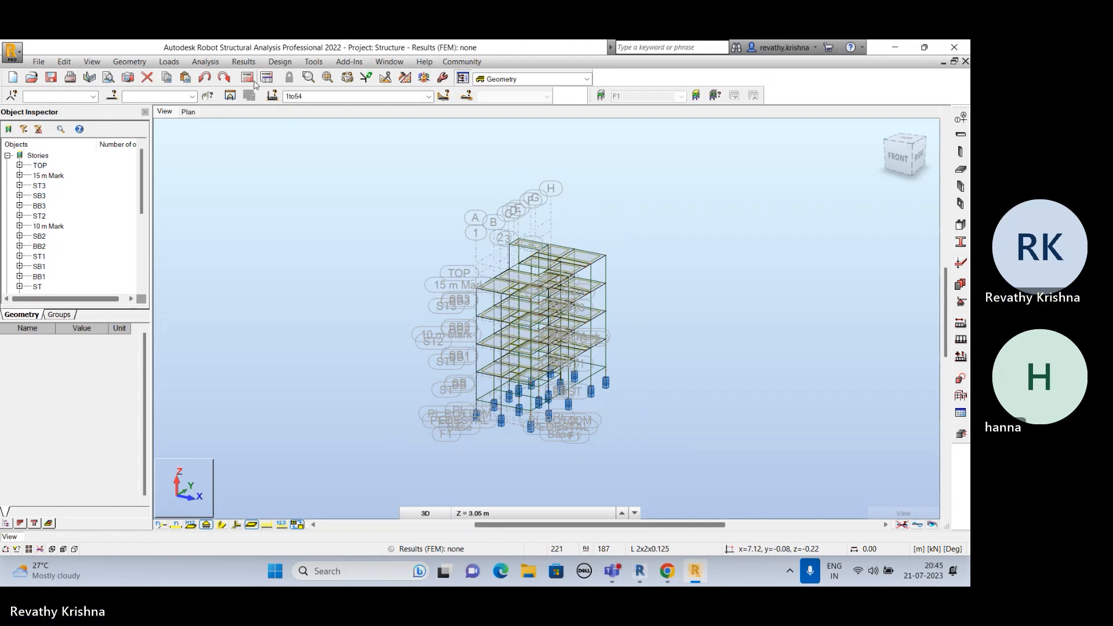
pyautogui.click(206, 61)
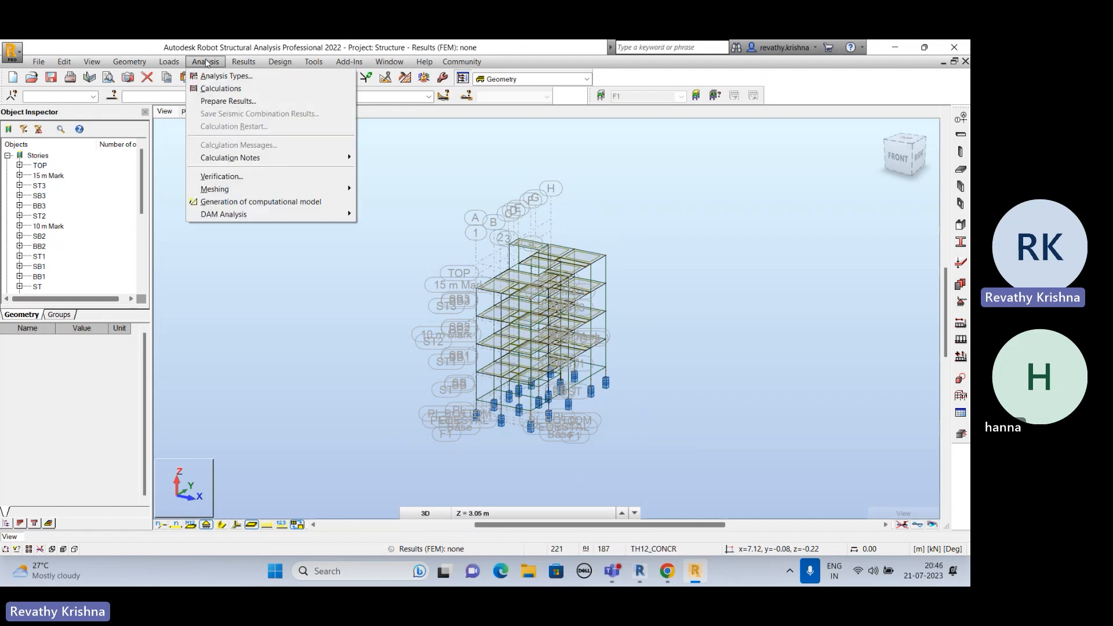
pyautogui.click(221, 88)
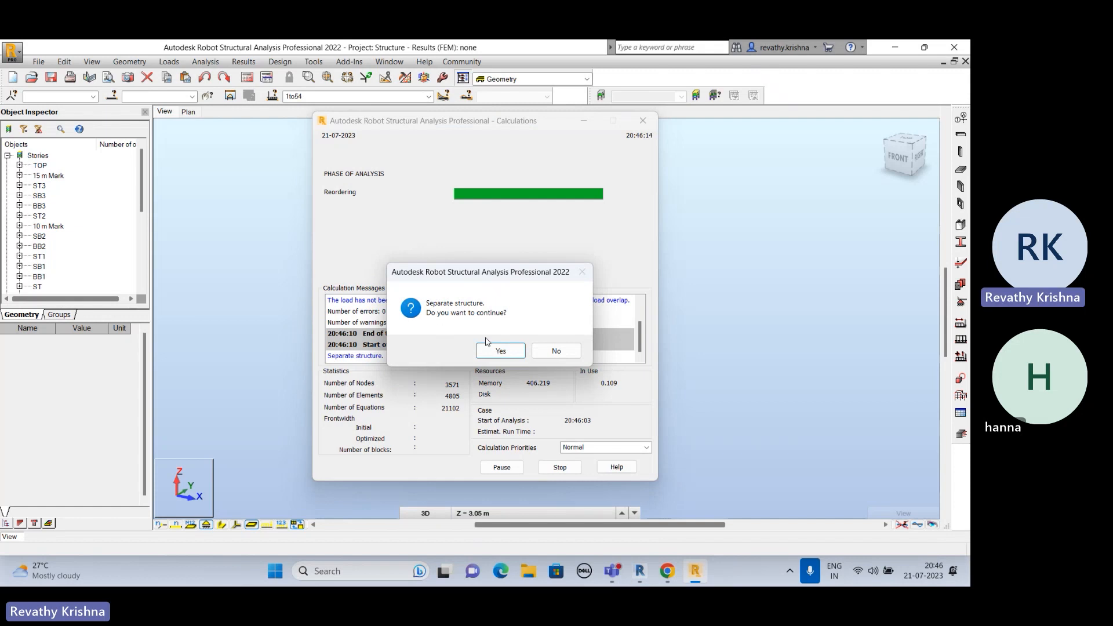
pyautogui.click(497, 351)
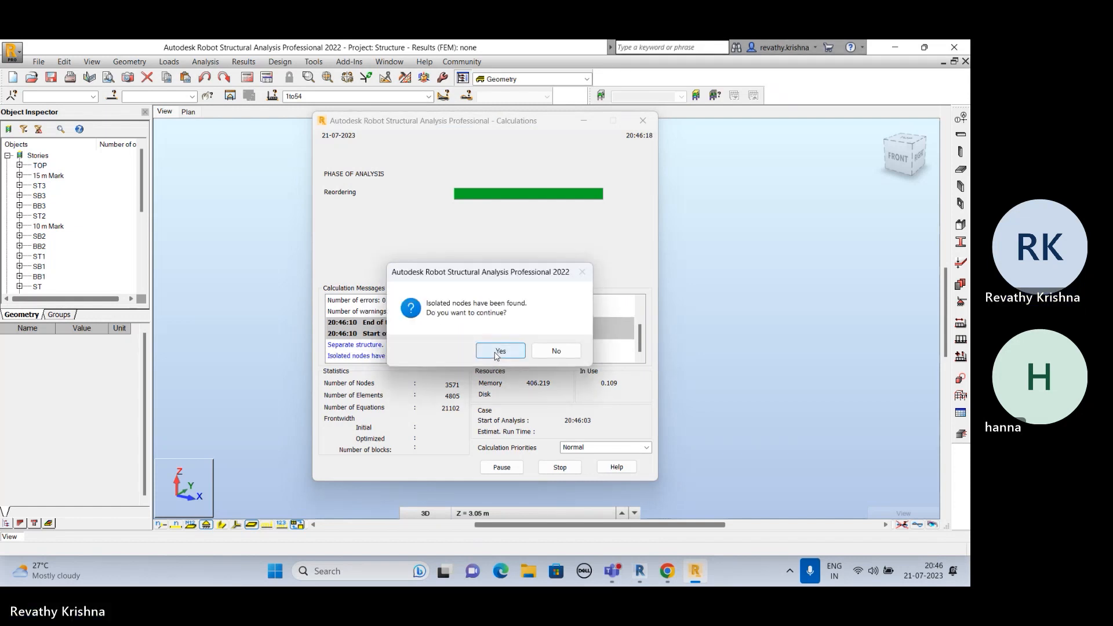
pyautogui.click(494, 353)
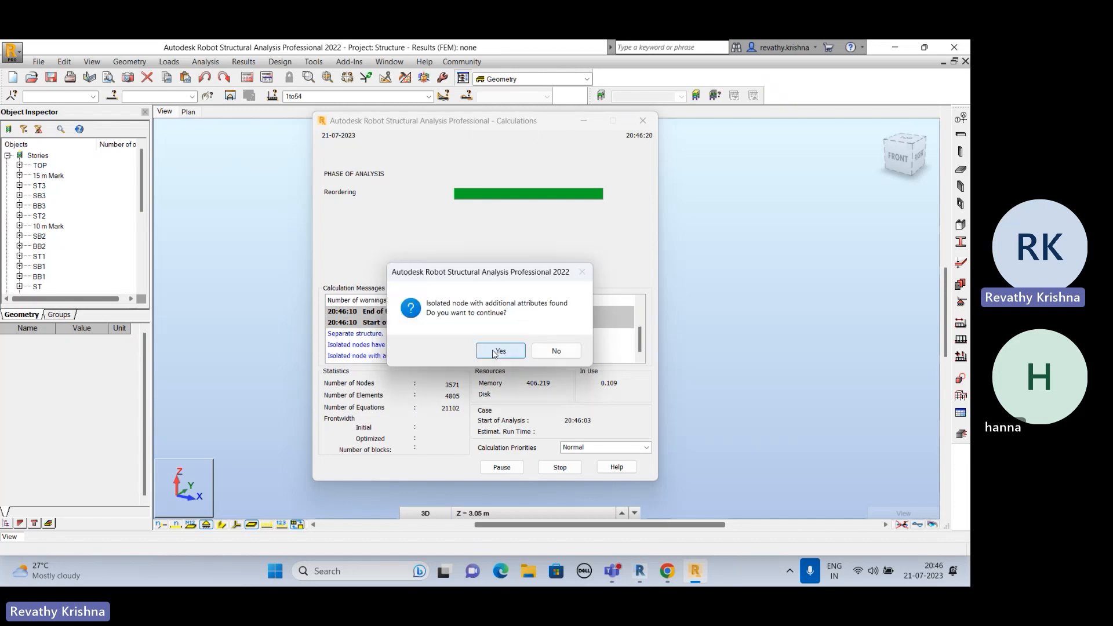
pyautogui.click(493, 351)
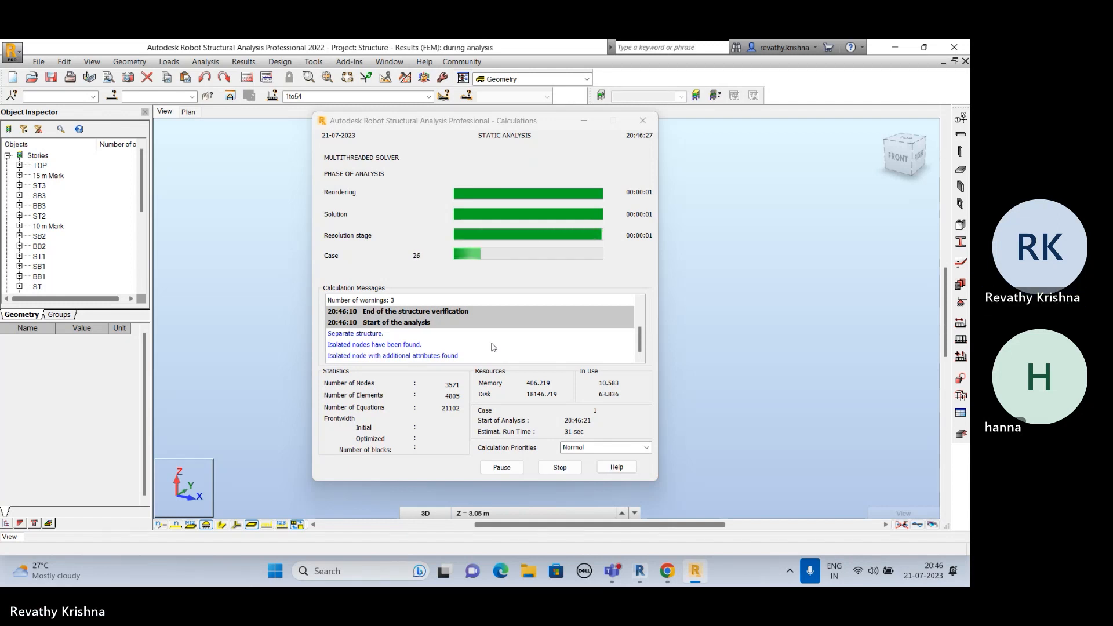
pyautogui.doubleClick(447, 354)
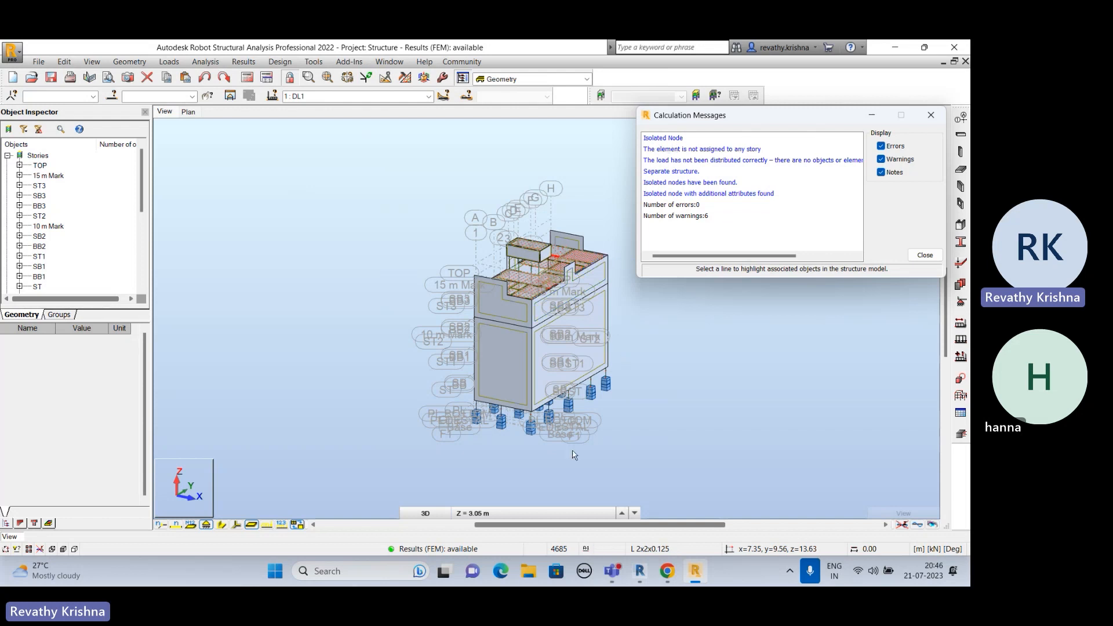
# Step: Examine the calculated building's wall panels and column supports in the 3D view, and close the calculation messages
pyautogui.scroll(2, 600, 406)
pyautogui.moveTo(600, 408); pyautogui.dragTo(551, 290, button='middle')
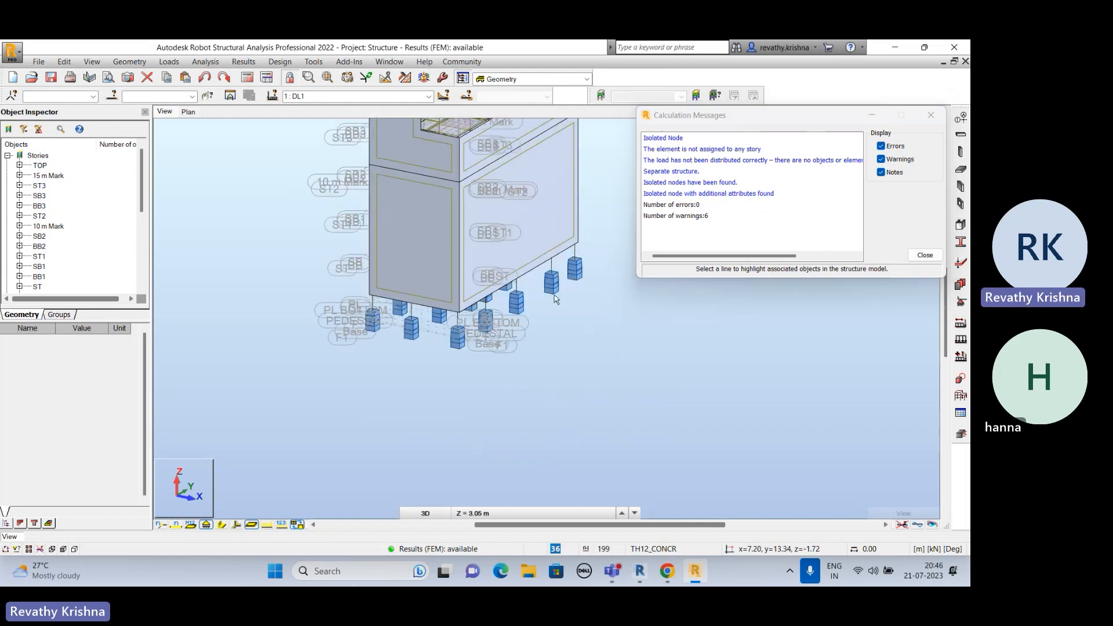
pyautogui.scroll(2, 552, 285)
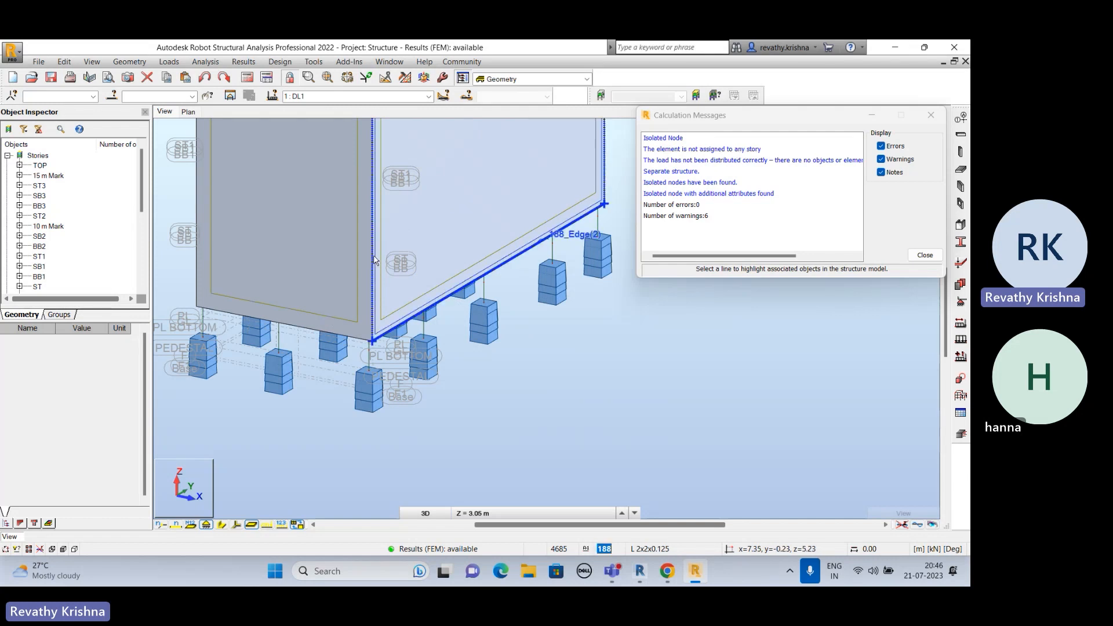
pyautogui.scroll(-3, 414, 302)
pyautogui.moveTo(413, 302); pyautogui.dragTo(422, 343, button='middle')
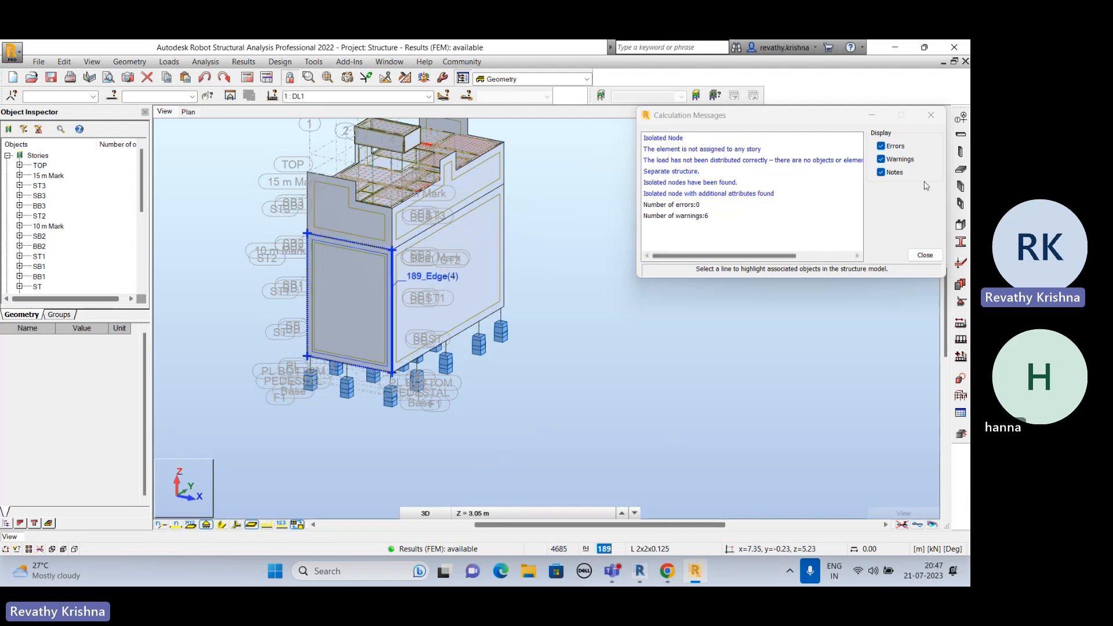
pyautogui.click(931, 116)
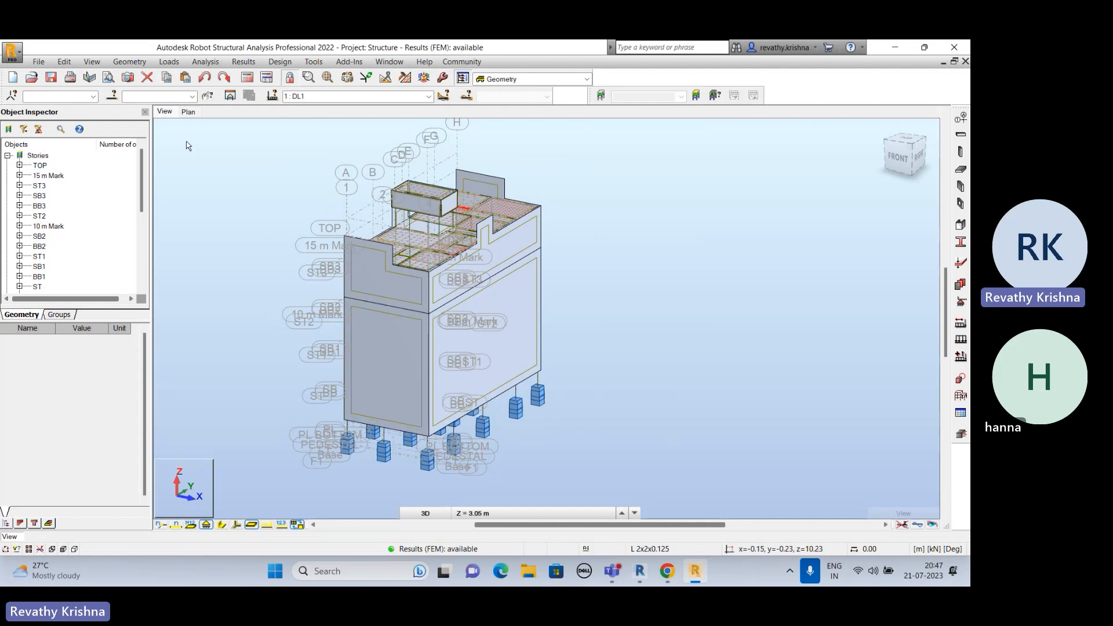
# Step: Switch the workspace layout from Geometry to Results - diagrams
pyautogui.click(244, 62)
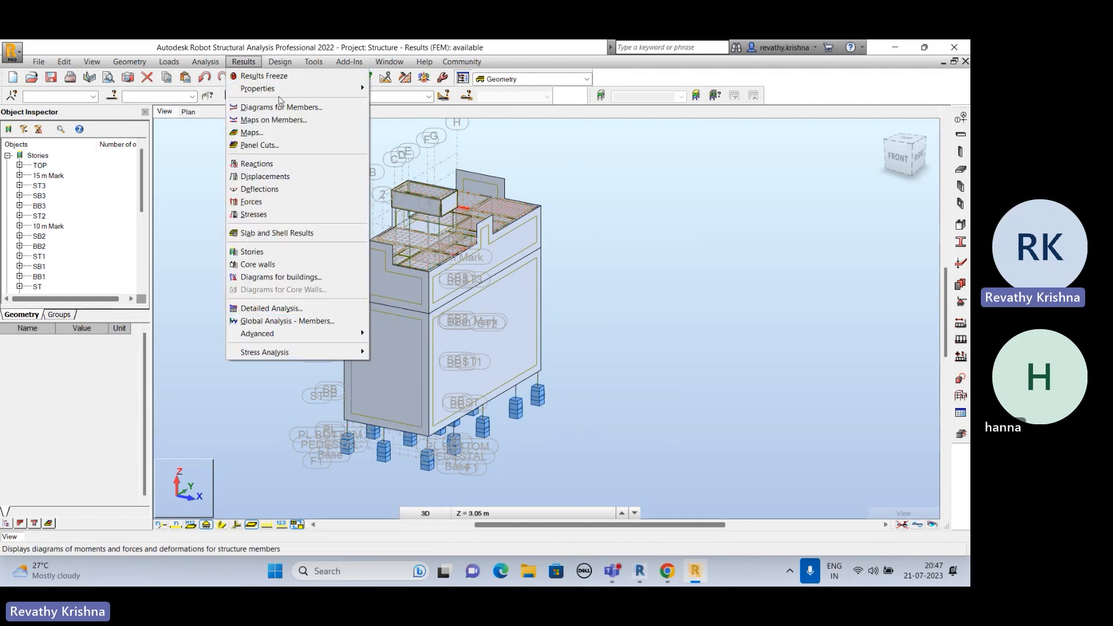
pyautogui.click(707, 177)
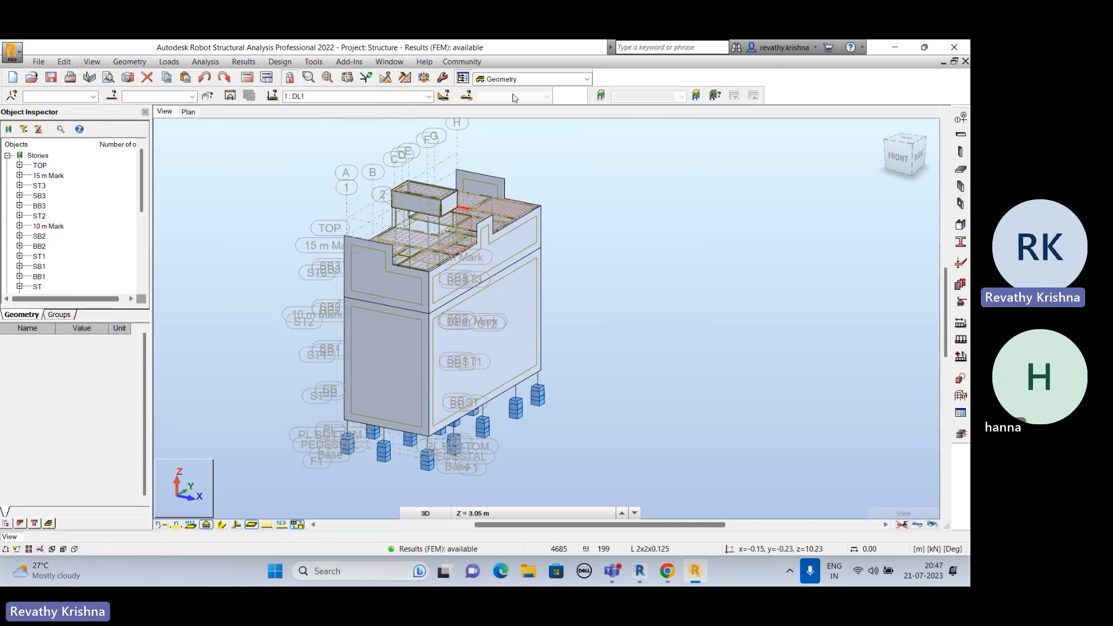
pyautogui.click(534, 81)
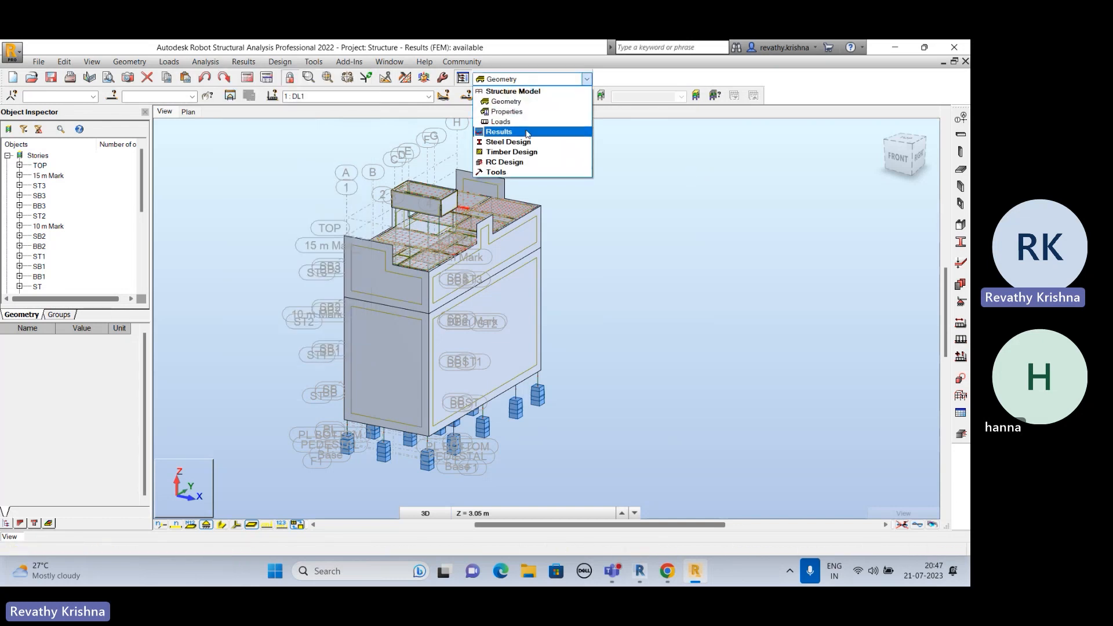
pyautogui.click(500, 131)
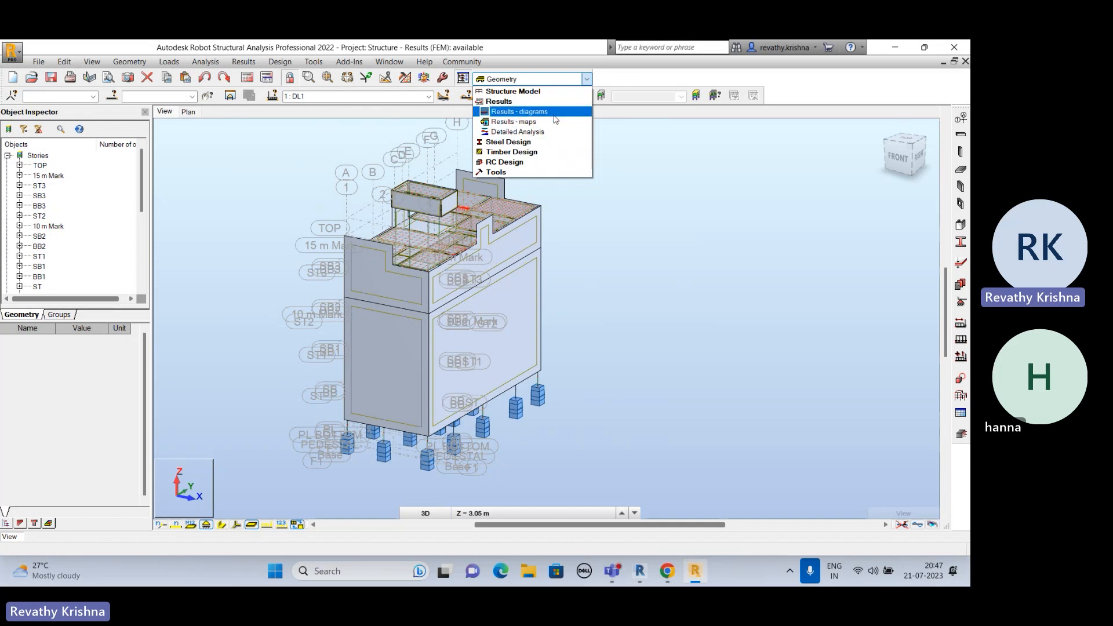
pyautogui.click(539, 116)
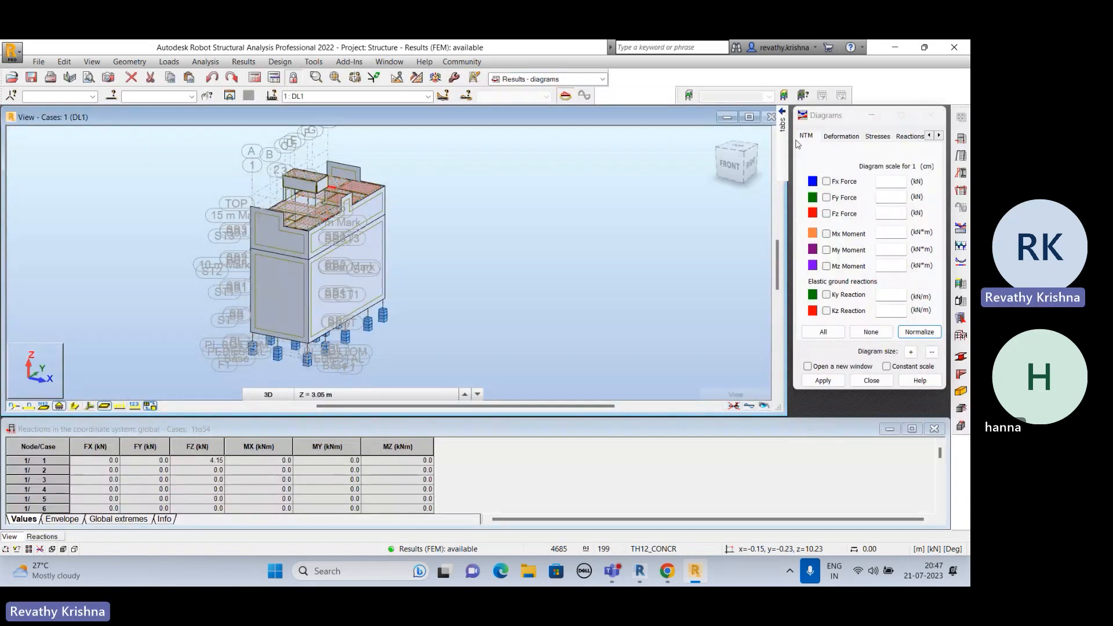
# Step: Review the available deformation, stress and reaction options for the result diagrams
pyautogui.moveTo(784, 142)
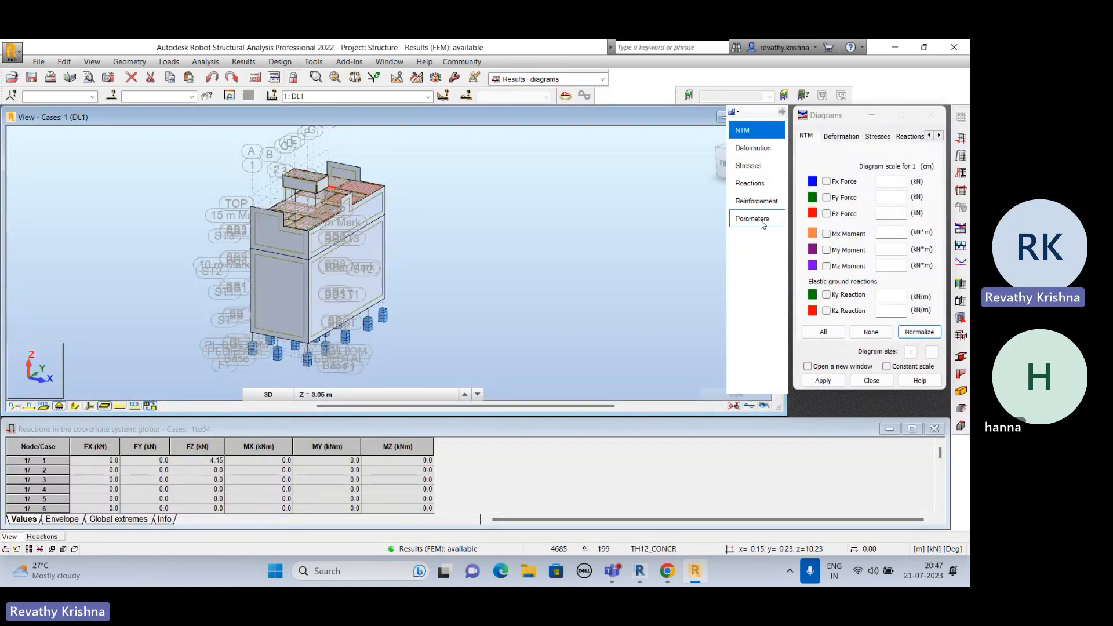
pyautogui.click(753, 148)
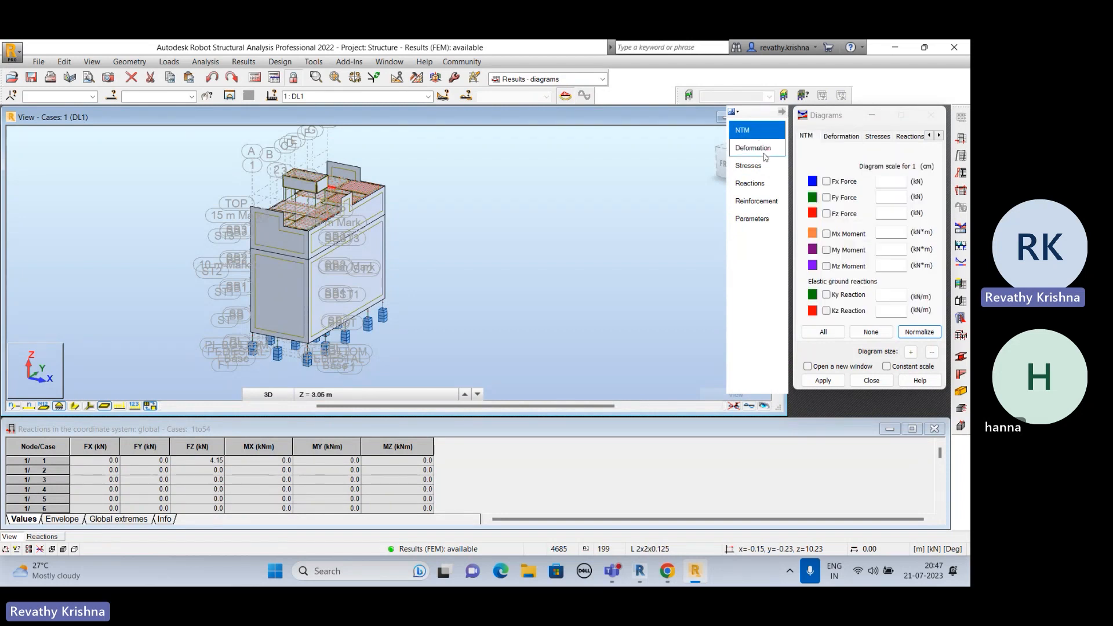
pyautogui.click(749, 166)
pyautogui.click(753, 147)
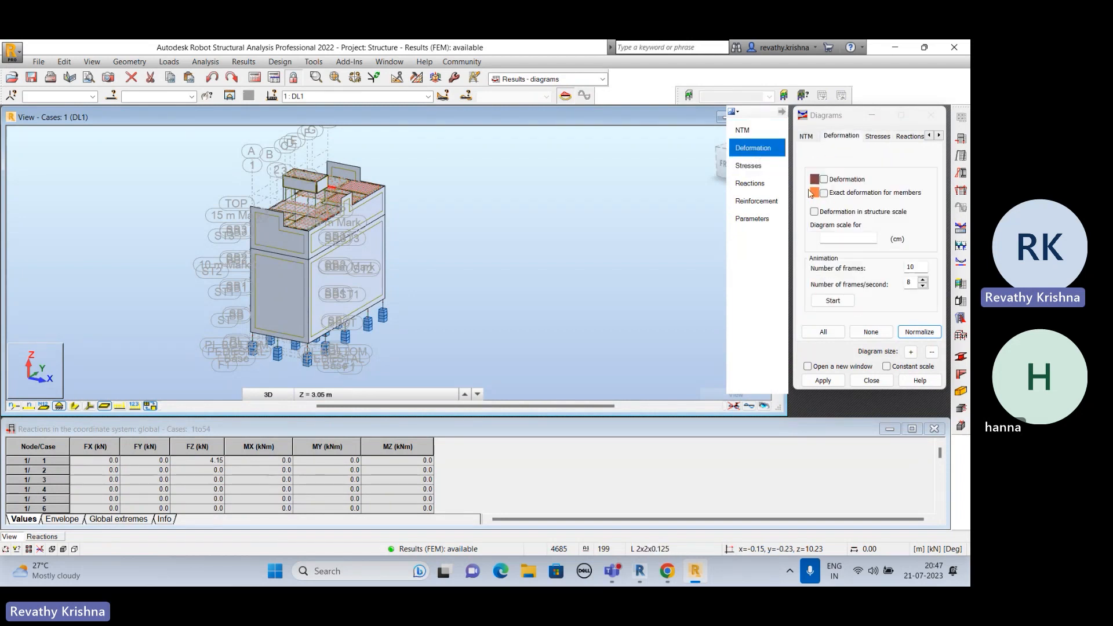
pyautogui.click(748, 166)
pyautogui.click(763, 185)
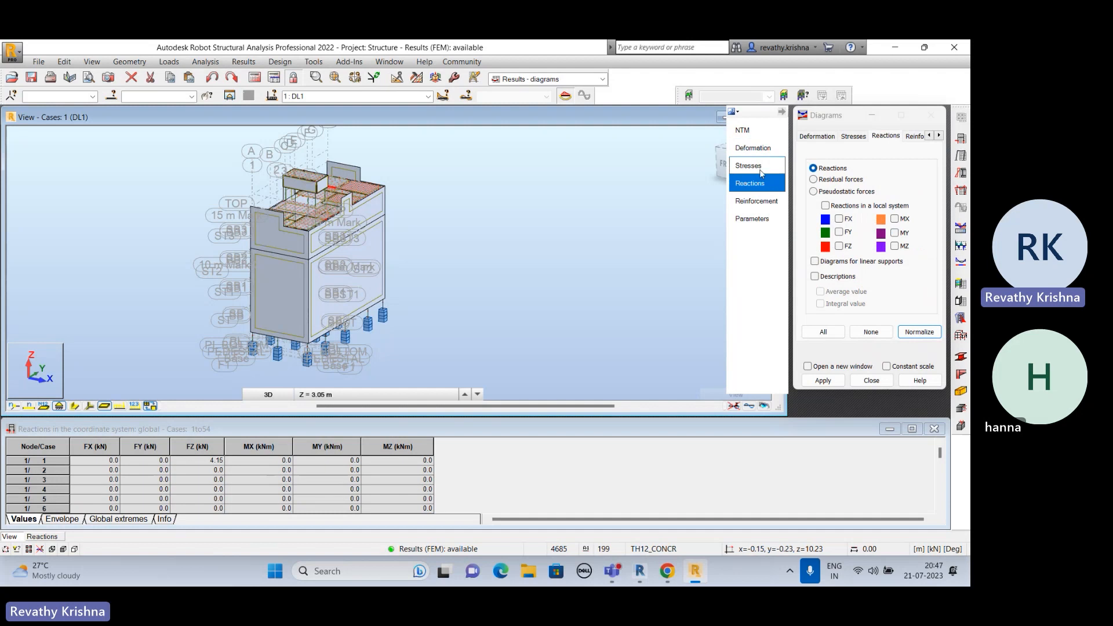
# Step: Enable all normal stress diagrams: S max, S min, bending S max and S min for My and Mz, and axial Fx/Ax
pyautogui.click(749, 166)
pyautogui.click(825, 172)
pyautogui.click(826, 184)
pyautogui.click(825, 196)
pyautogui.click(825, 208)
pyautogui.click(826, 220)
pyautogui.click(826, 232)
pyautogui.click(826, 242)
# Step: Check the reaction and reinforcement diagram options, and return to the stress settings
pyautogui.click(891, 137)
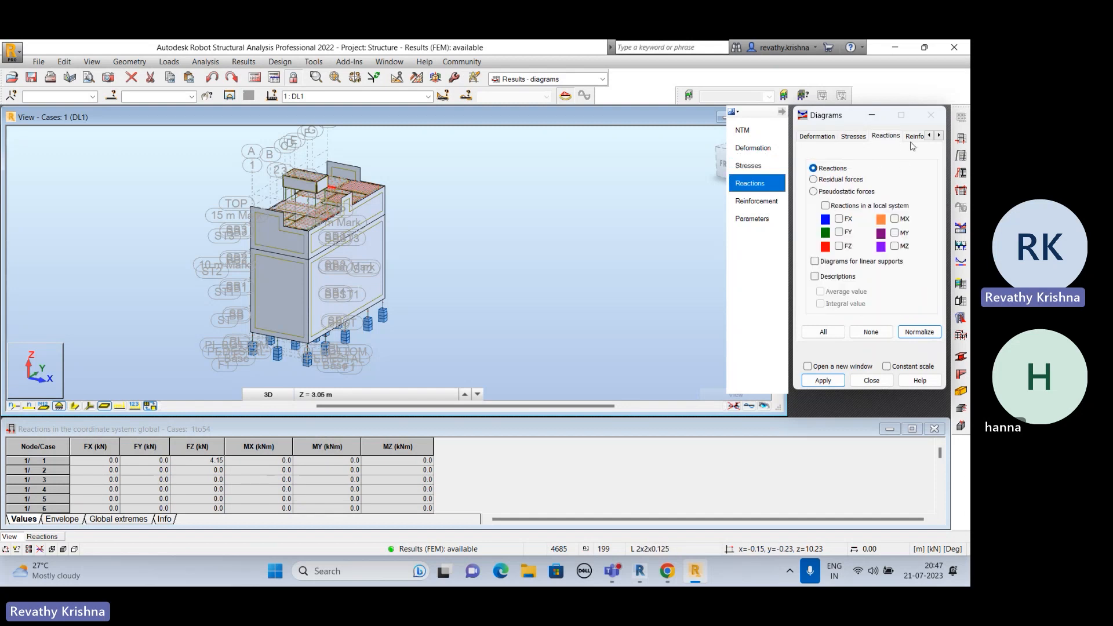
pyautogui.click(915, 136)
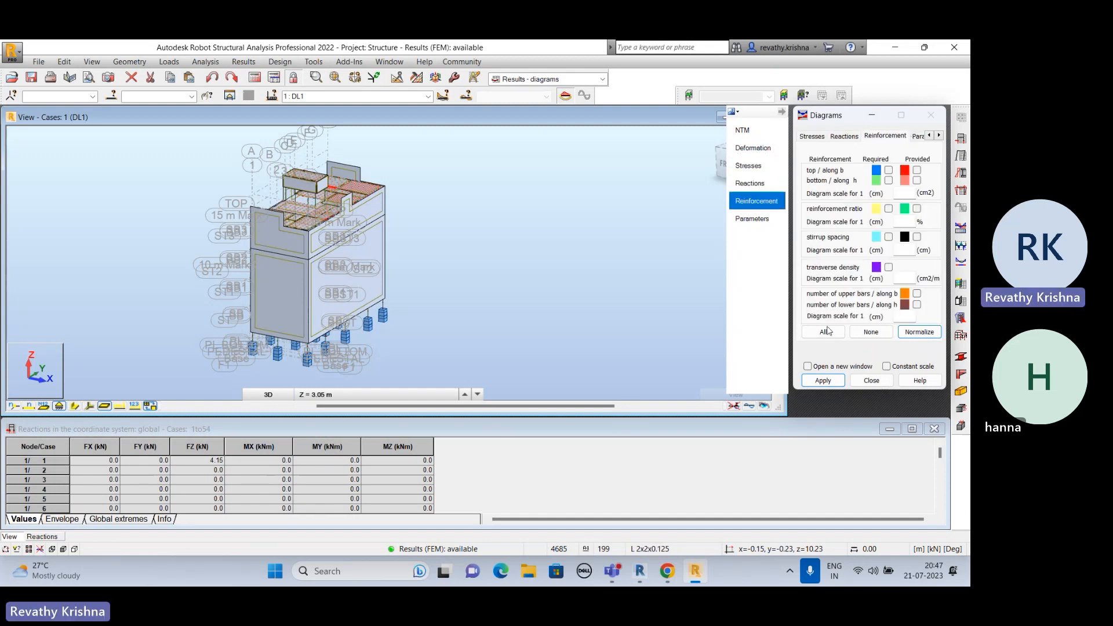
pyautogui.click(823, 381)
pyautogui.click(813, 136)
pyautogui.doubleClick(929, 136)
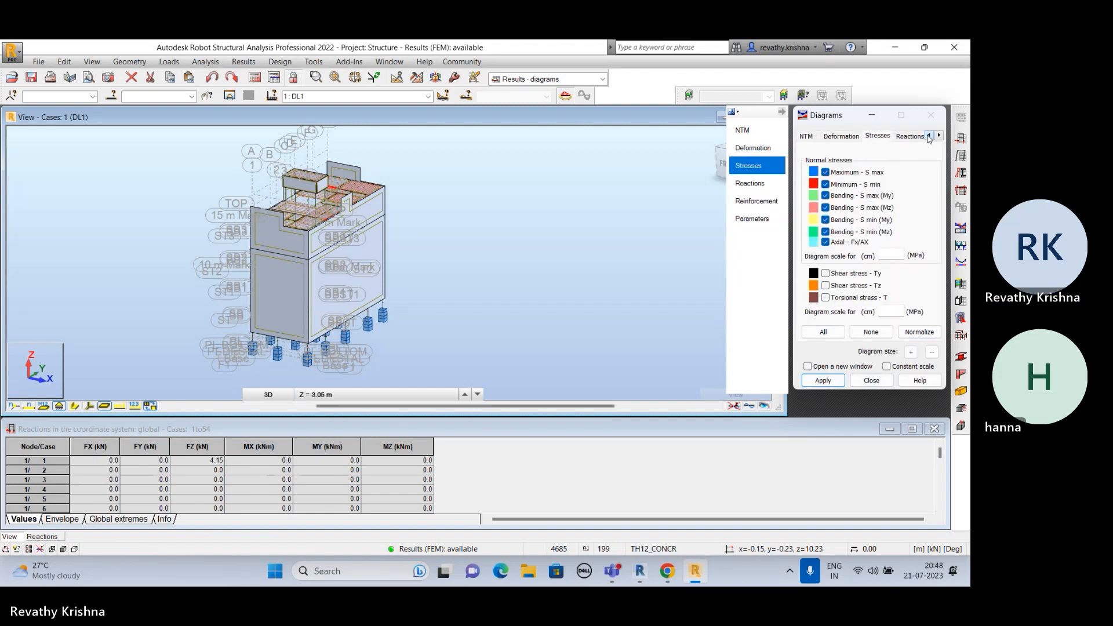
# Step: Enable the deformation diagram and display it with the selected stress diagrams on the model for case DL1
pyautogui.click(768, 149)
pyautogui.click(825, 179)
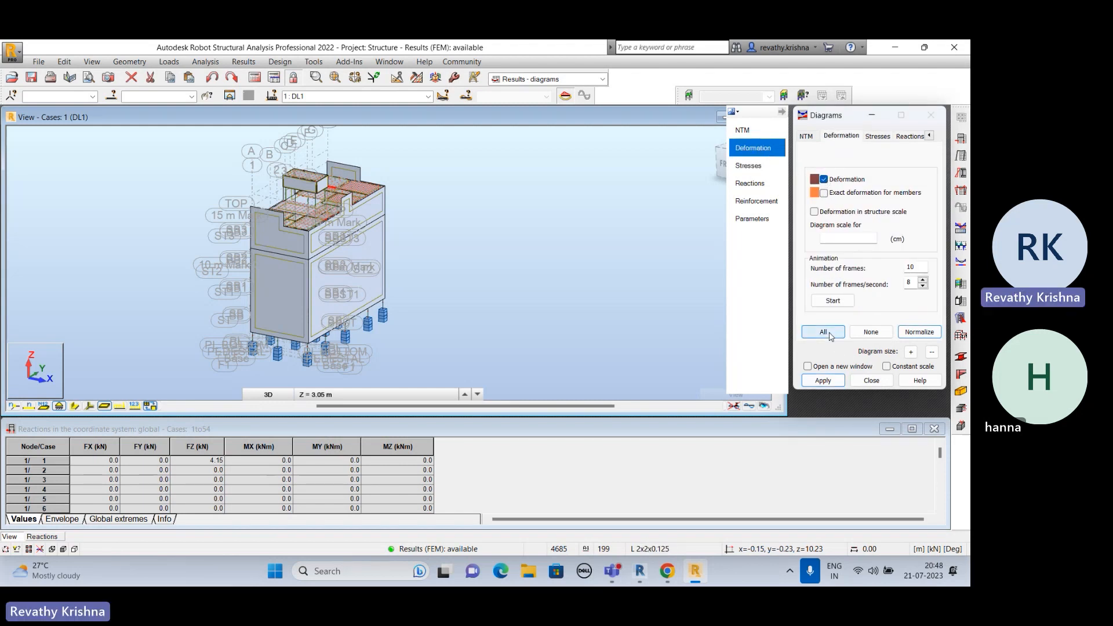
pyautogui.click(823, 381)
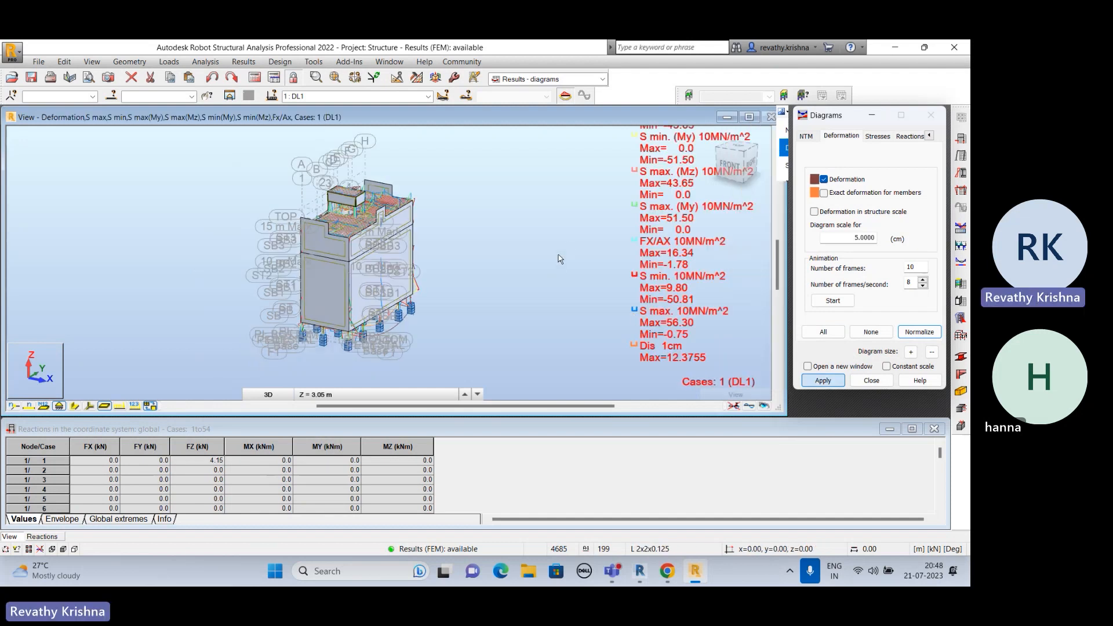
pyautogui.scroll(3, 376, 212)
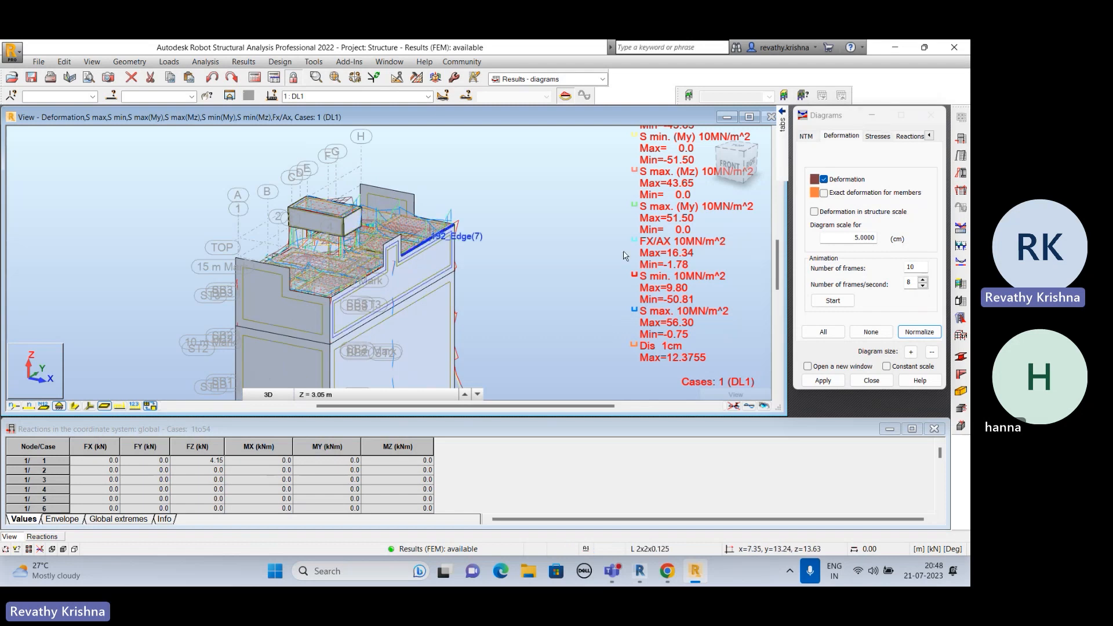
pyautogui.scroll(-1, 630, 245)
pyautogui.moveTo(632, 221)
pyautogui.mouseDown(button='middle')
pyautogui.moveTo(615, 256)
pyautogui.moveTo(617, 234)
pyautogui.mouseUp(button='middle')
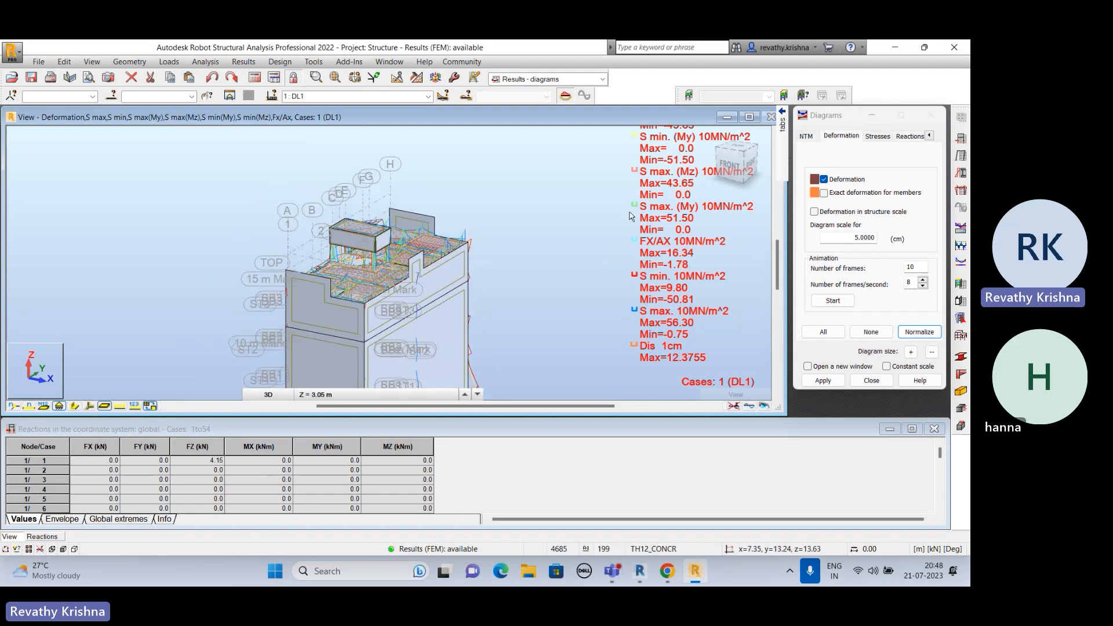
pyautogui.moveTo(410, 356); pyautogui.dragTo(438, 292, button='middle')
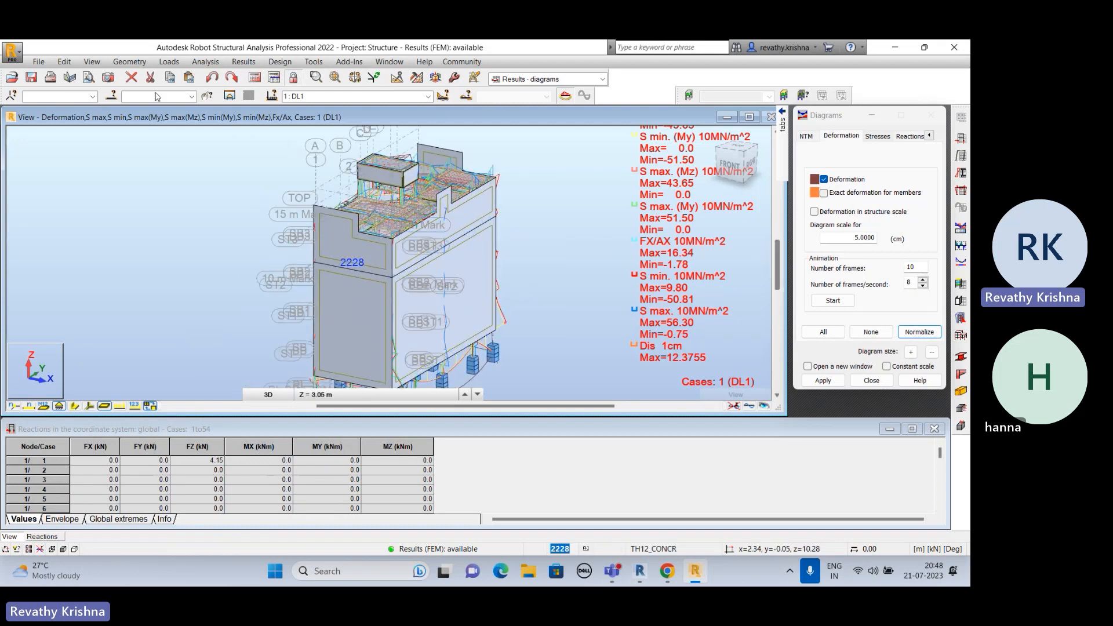
# Step: Display all support reaction diagrams, FX, FY, FZ, MX, MY and MZ, on the model for case DL1
pyautogui.click(539, 80)
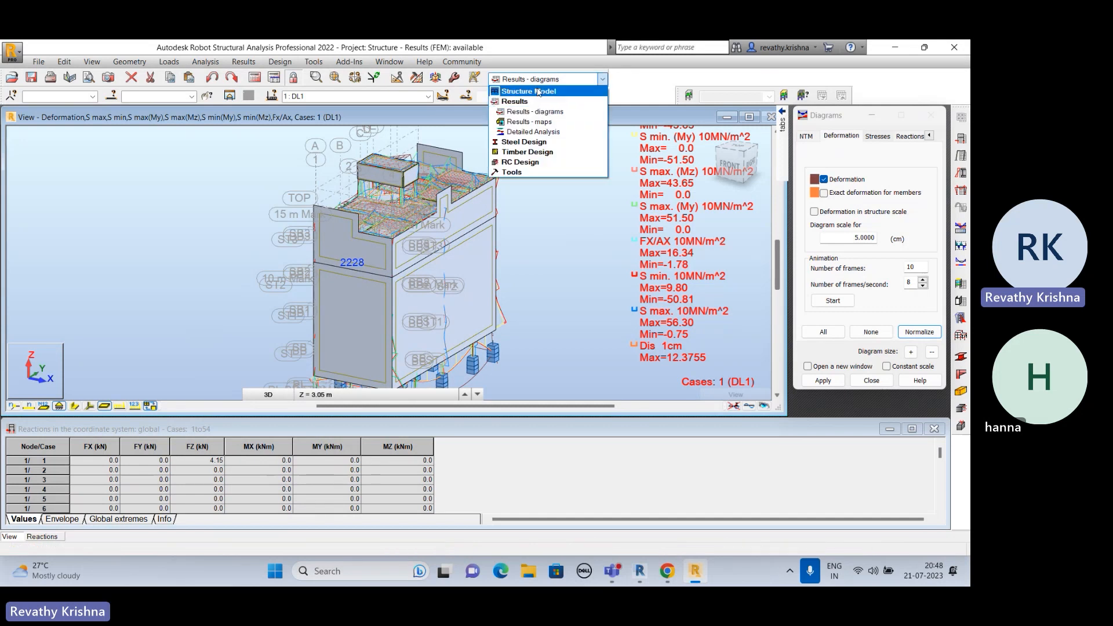
pyautogui.click(819, 155)
pyautogui.moveTo(780, 145)
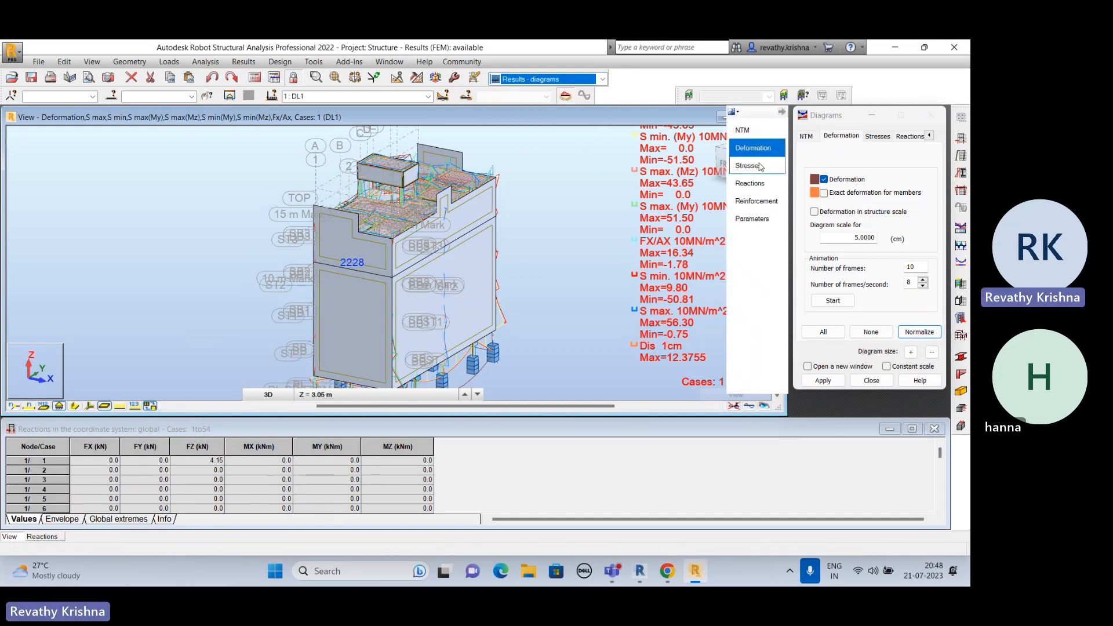
pyautogui.click(750, 184)
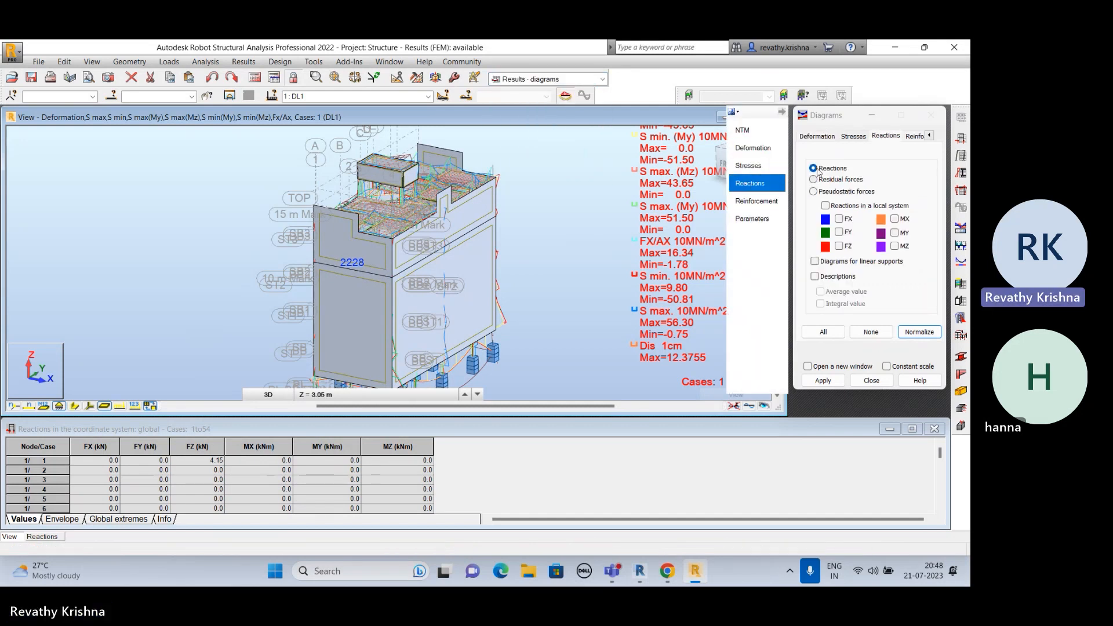
pyautogui.click(822, 381)
pyautogui.moveTo(497, 300); pyautogui.dragTo(516, 253, button='middle')
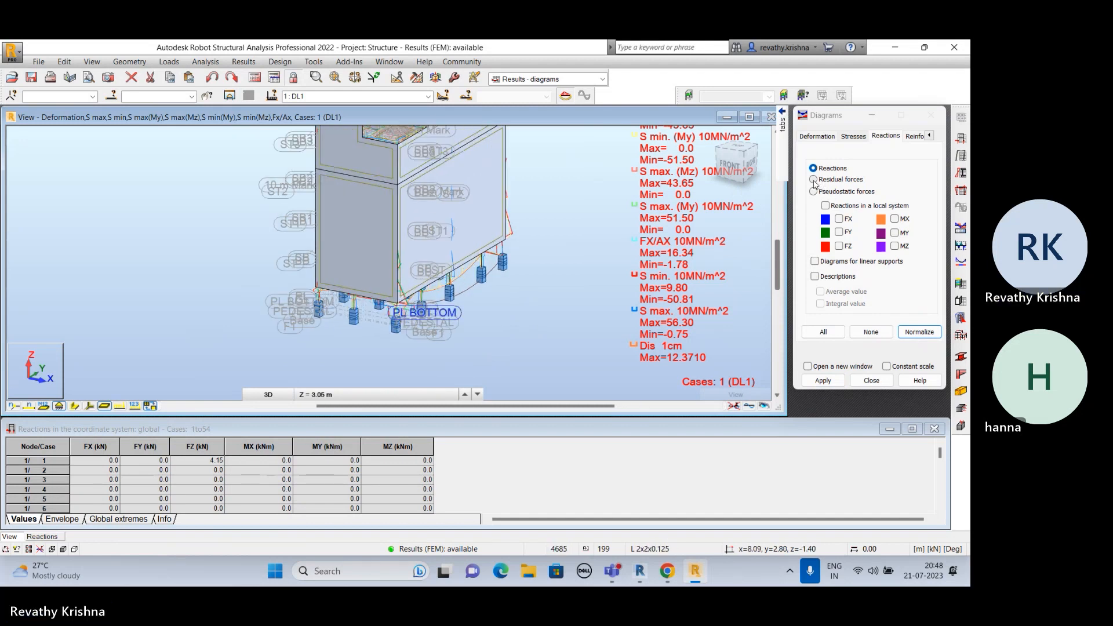
pyautogui.click(832, 336)
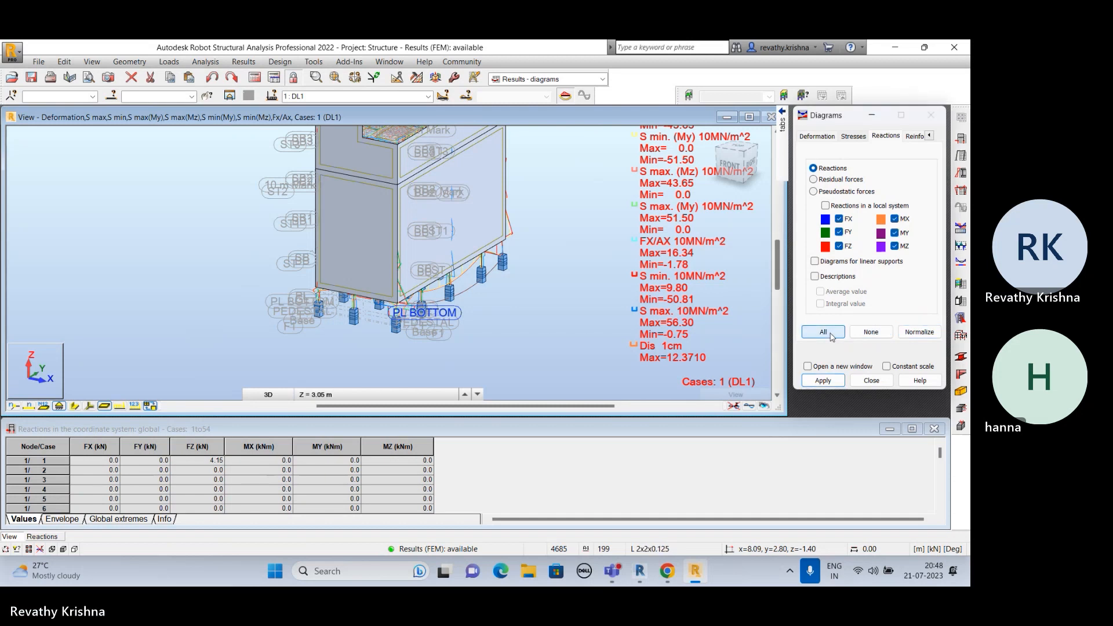
pyautogui.click(823, 382)
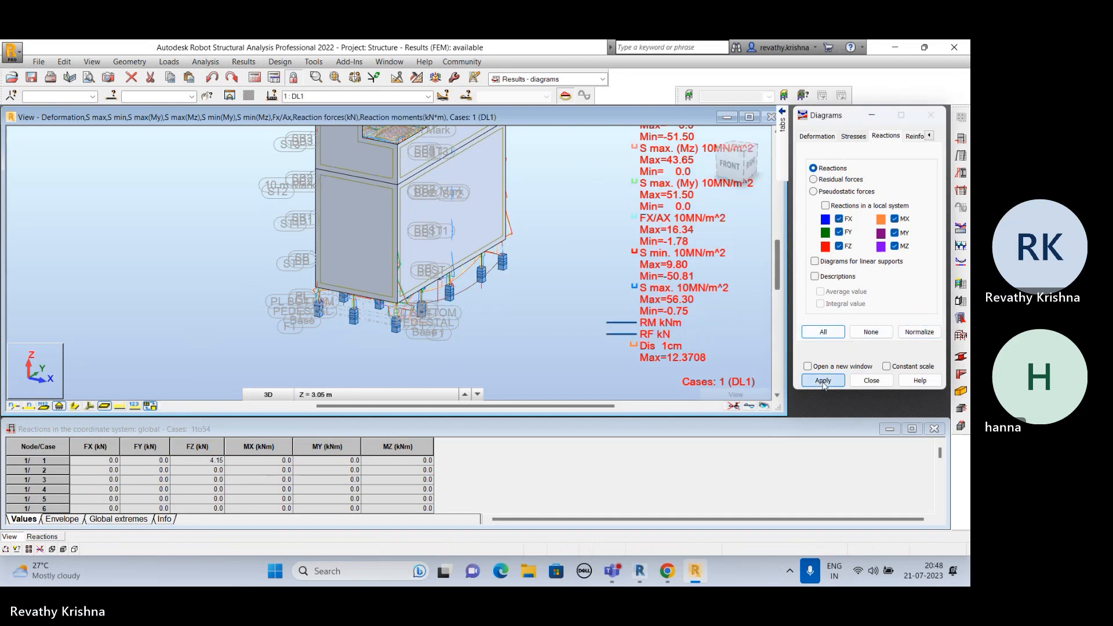
# Step: Open the full Members, Supports and Loads data tables alongside the Reactions table
pyautogui.scroll(-2, 686, 217)
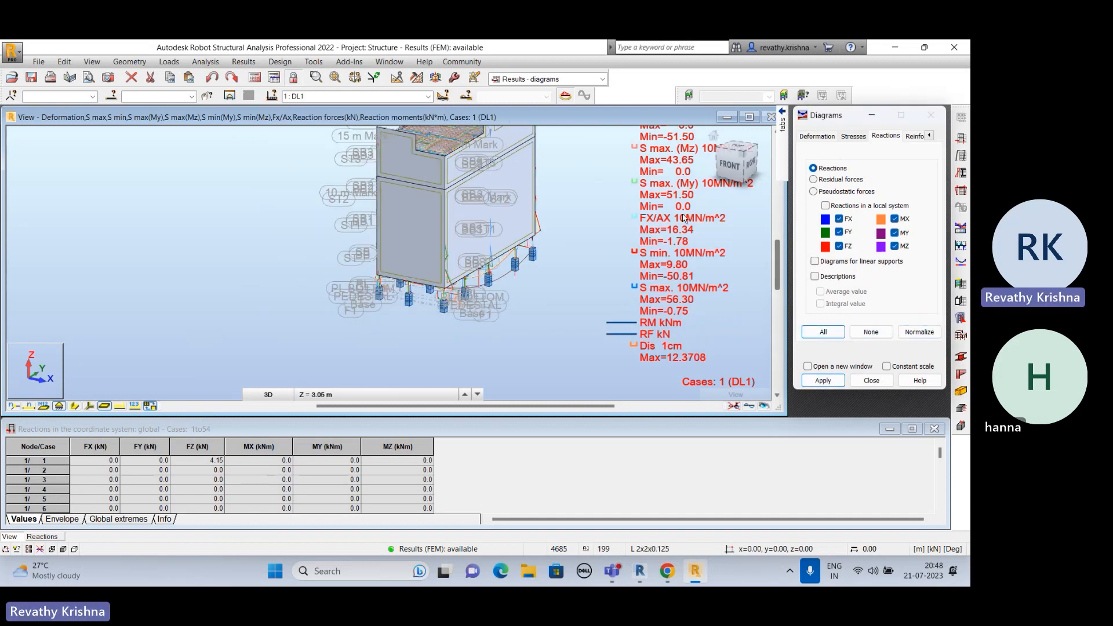
pyautogui.moveTo(665, 180); pyautogui.dragTo(665, 192, button='middle')
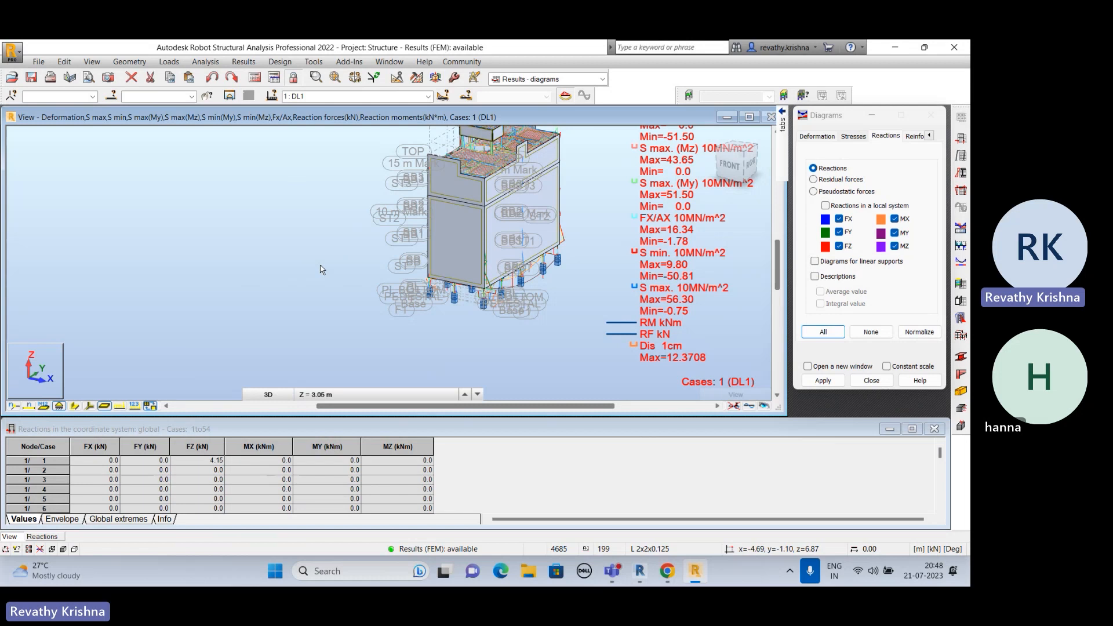
pyautogui.click(244, 61)
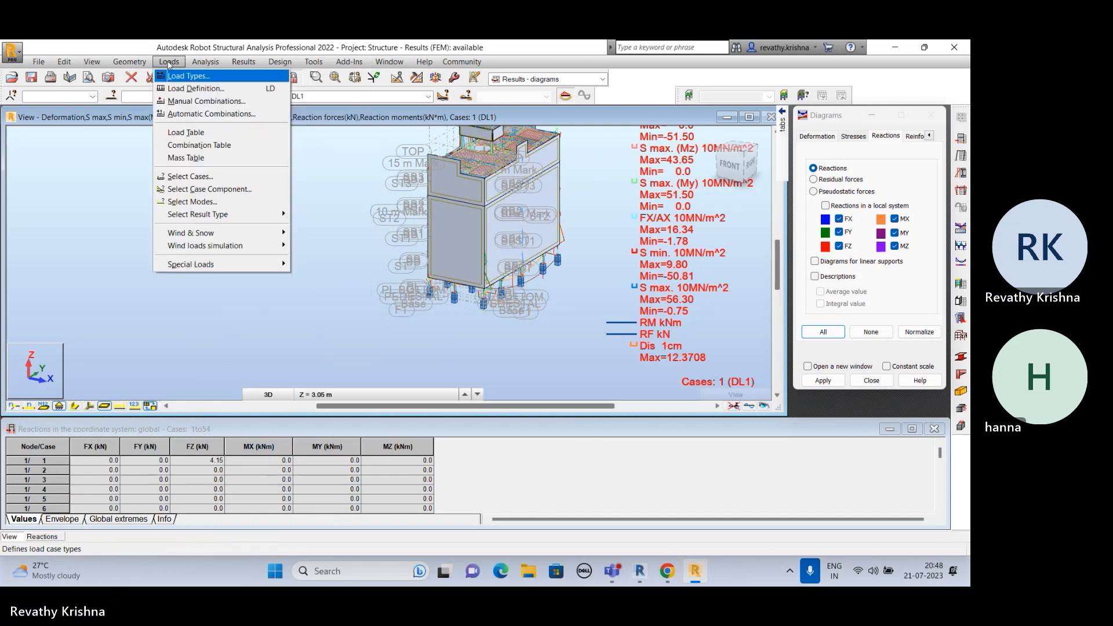
pyautogui.moveTo(129, 62)
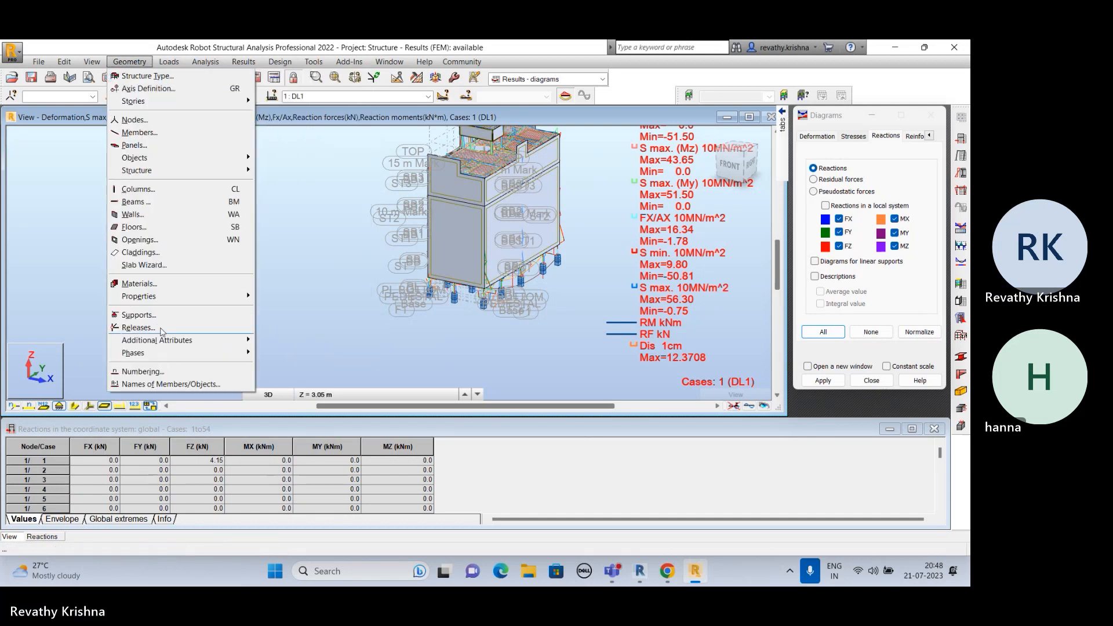
pyautogui.moveTo(190, 63)
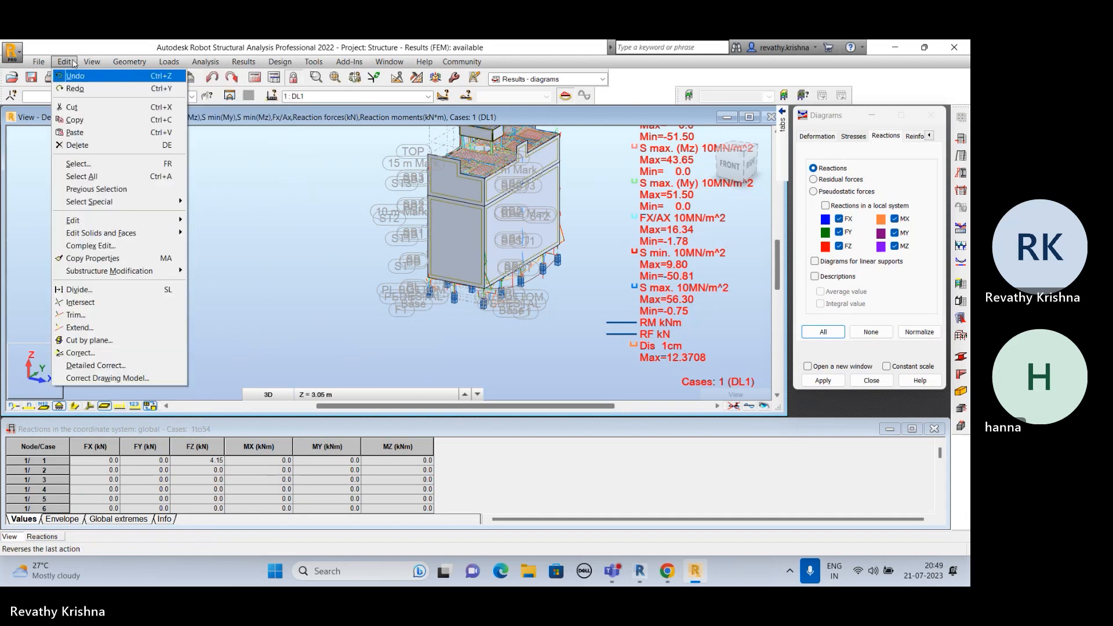
pyautogui.moveTo(92, 61)
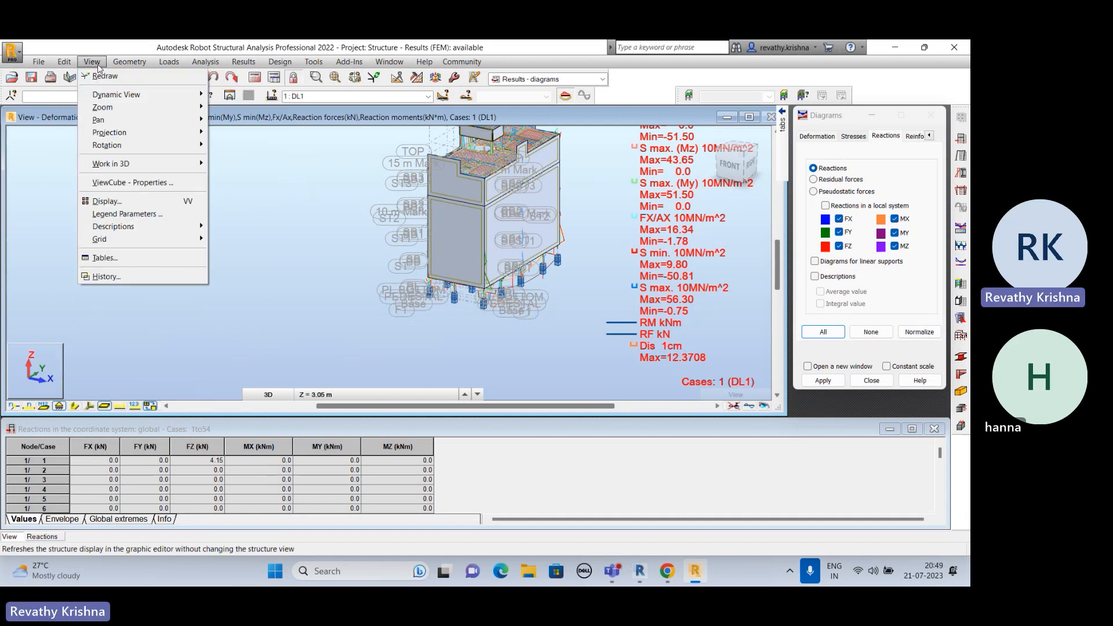
pyautogui.click(125, 258)
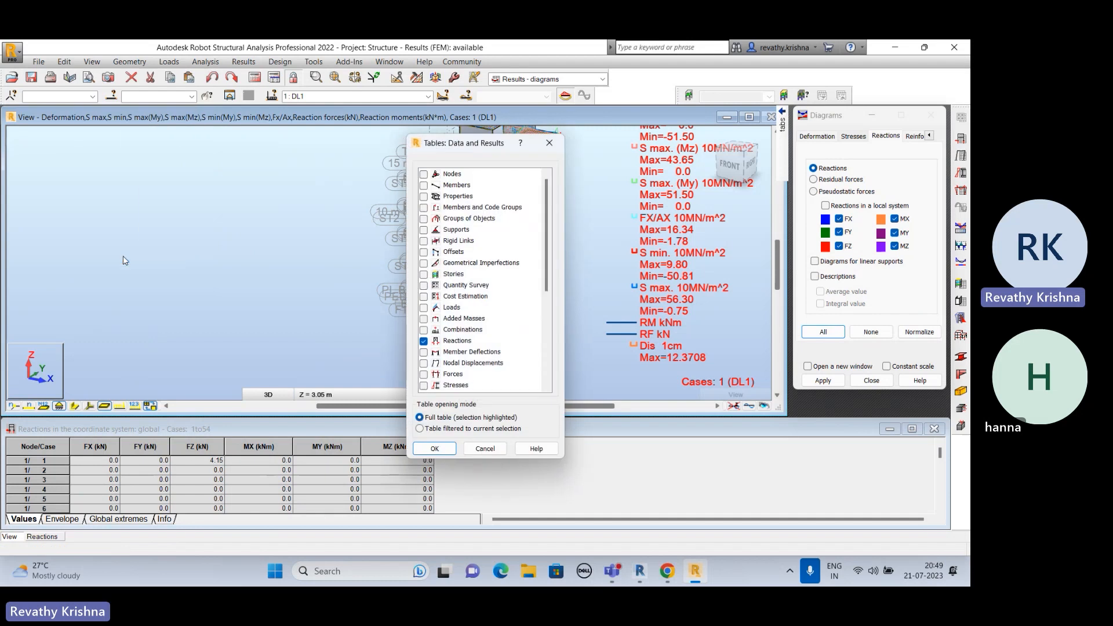
pyautogui.click(425, 186)
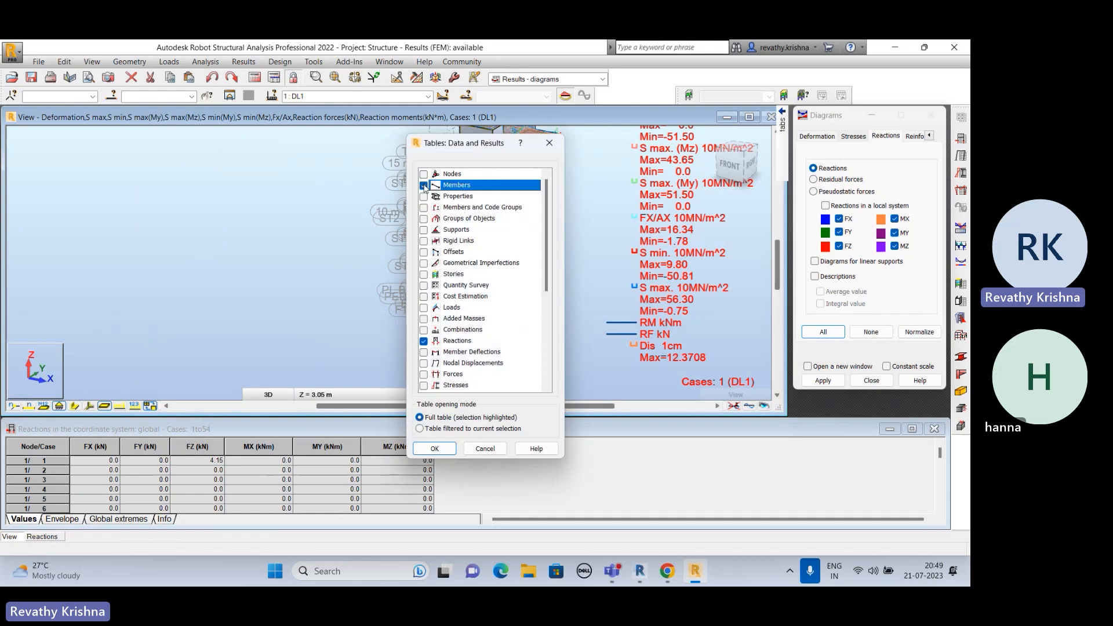
pyautogui.click(424, 230)
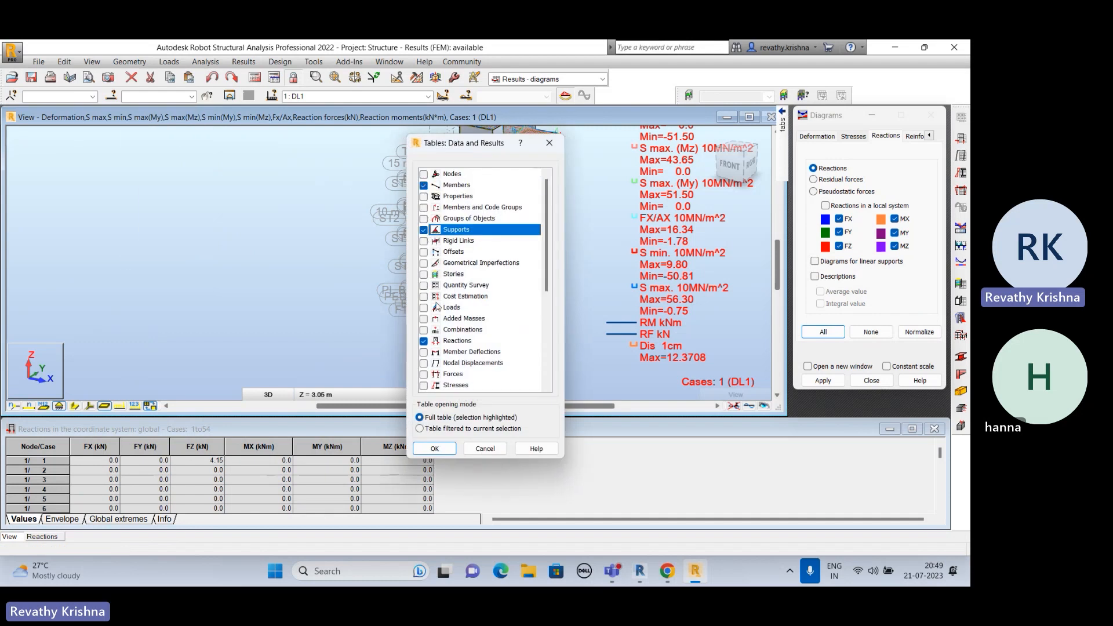
pyautogui.click(424, 308)
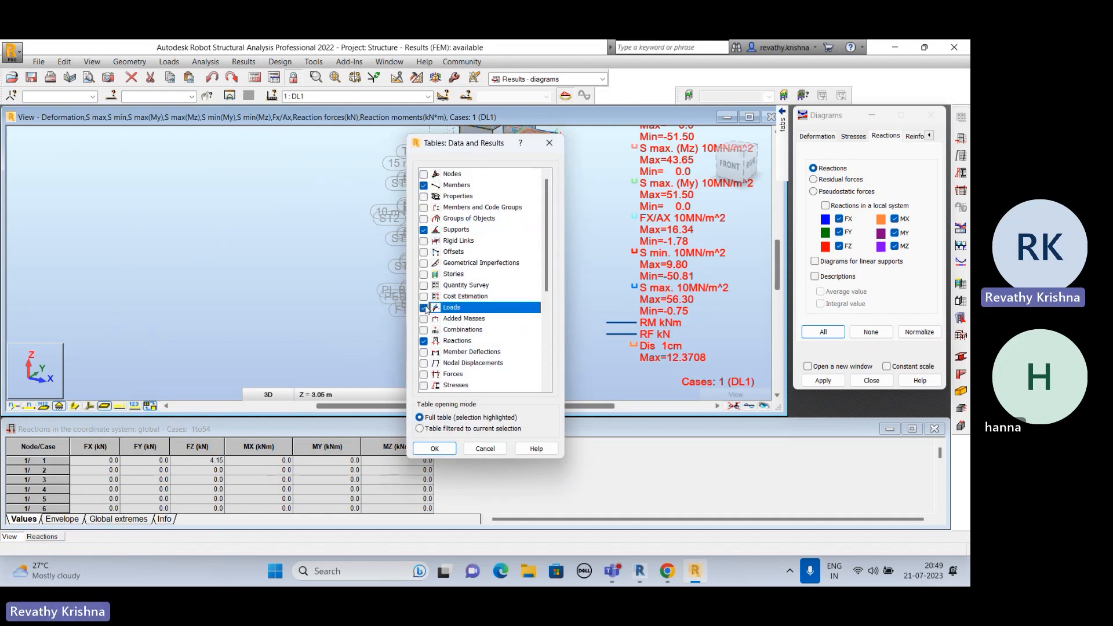
pyautogui.click(435, 449)
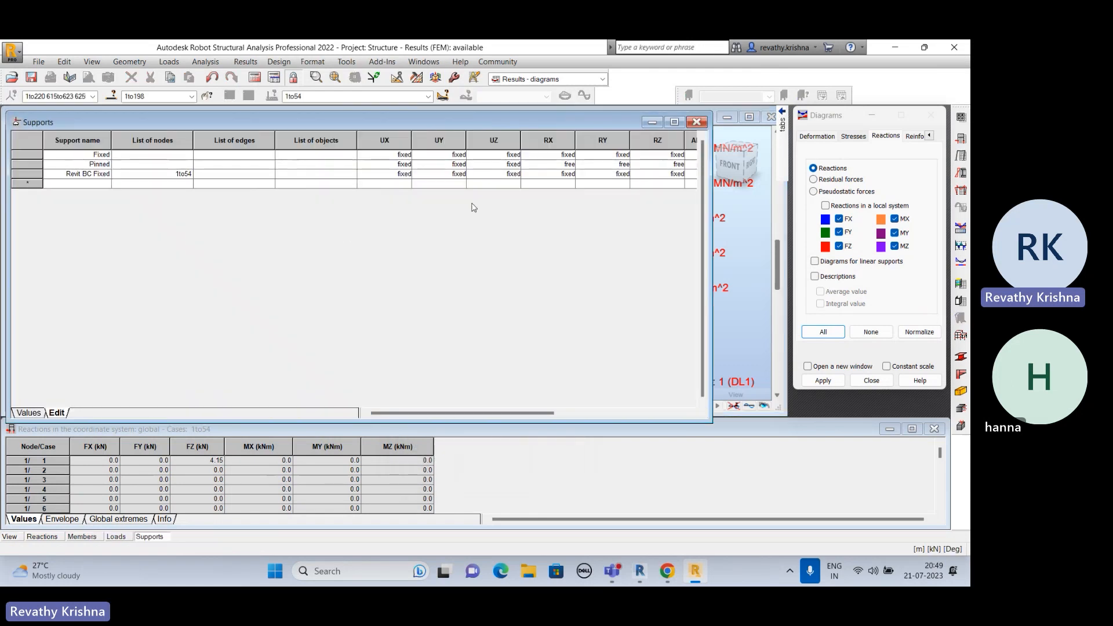
# Step: Move the Supports, Loads and Members table windows down one by one to look over their contents
pyautogui.moveTo(374, 121); pyautogui.dragTo(398, 206)
pyautogui.moveTo(314, 123); pyautogui.dragTo(334, 192)
pyautogui.click(320, 117)
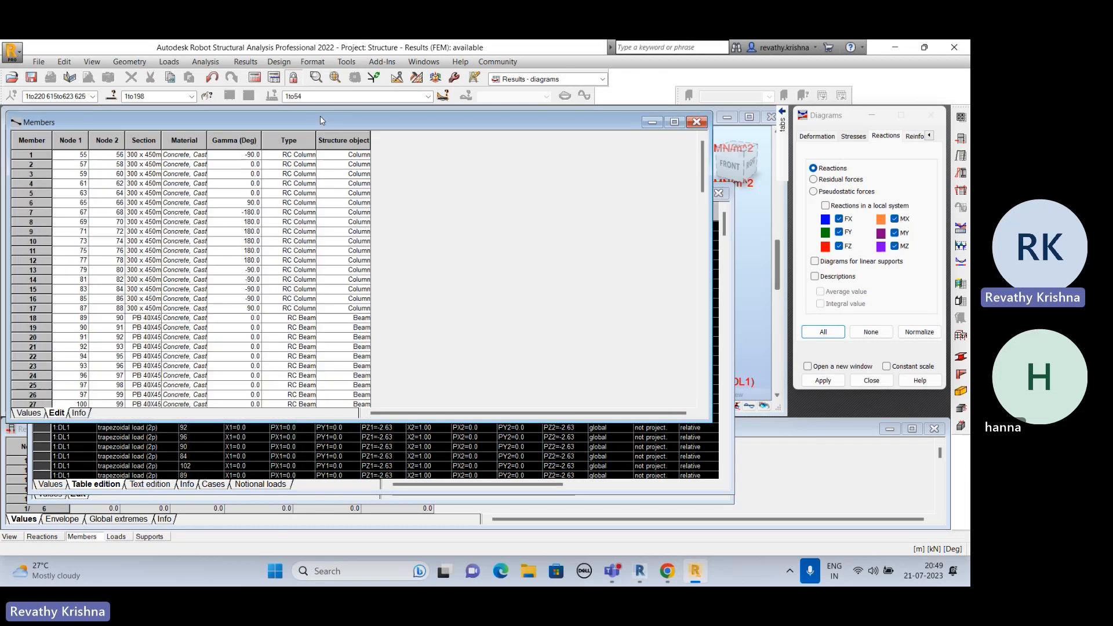
pyautogui.moveTo(328, 122); pyautogui.dragTo(345, 181)
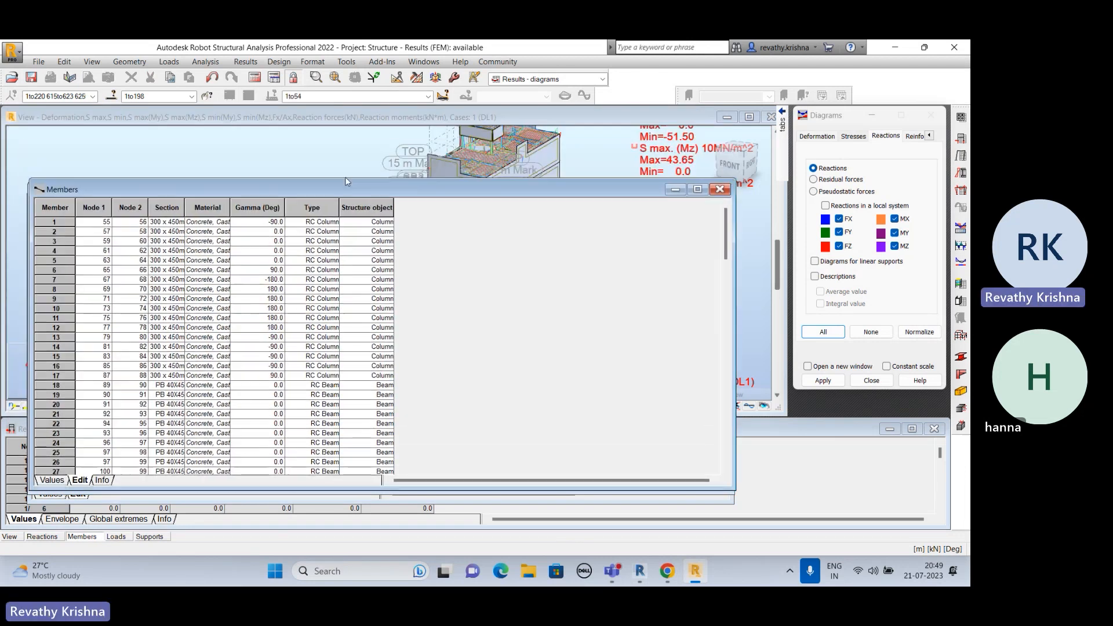
# Step: Bring the model view forward, select object 191 on the building and look further through the Members table
pyautogui.click(336, 126)
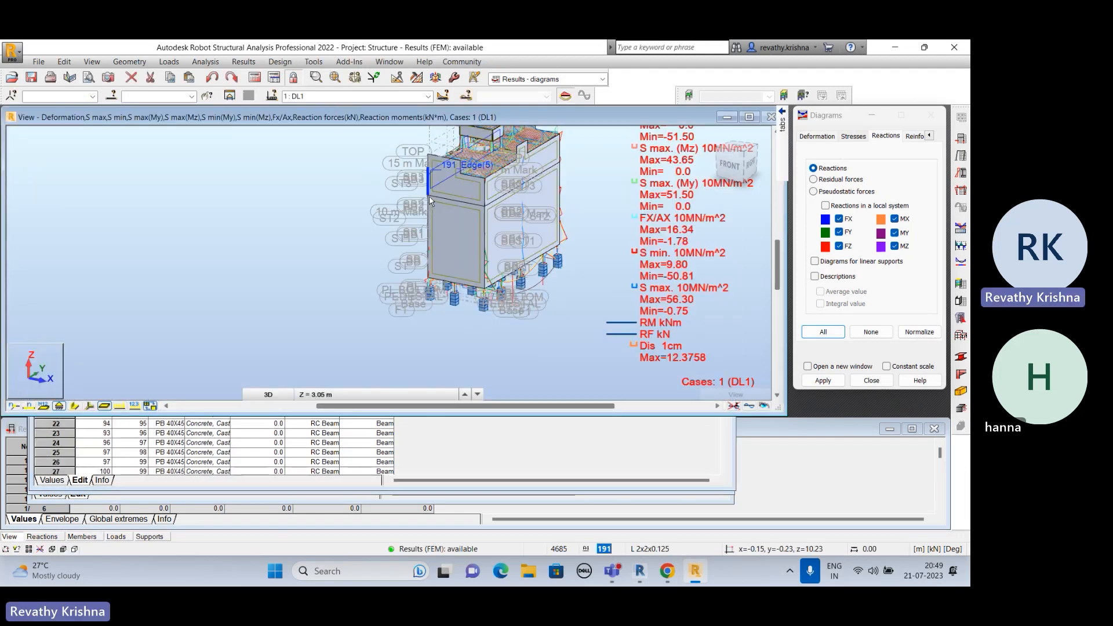
pyautogui.click(429, 200)
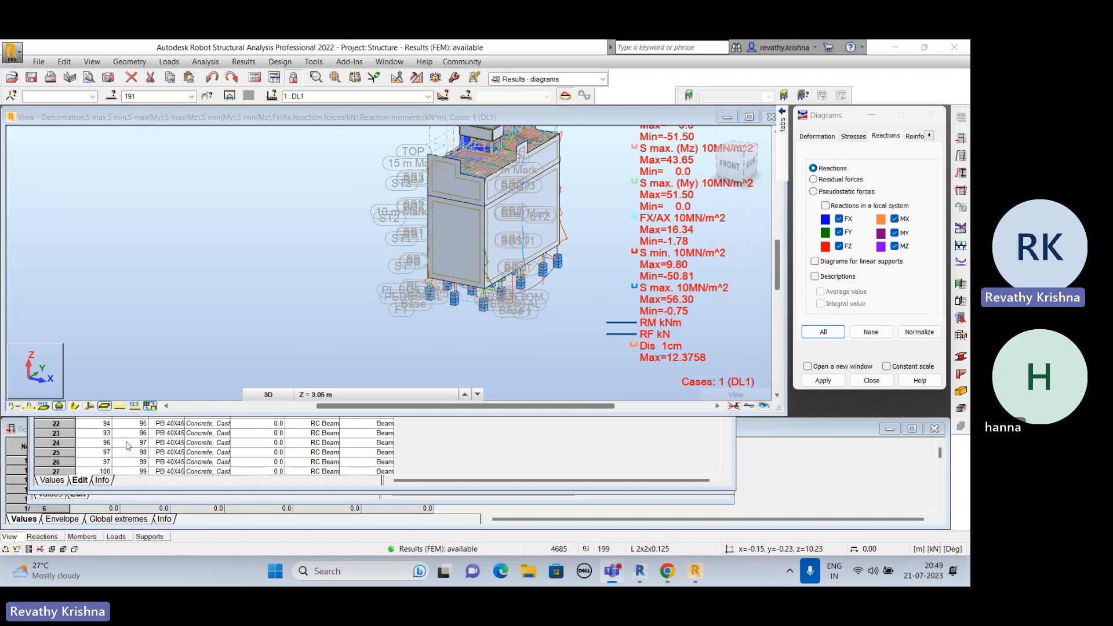
pyautogui.click(284, 407)
pyautogui.scroll(-2, 167, 430)
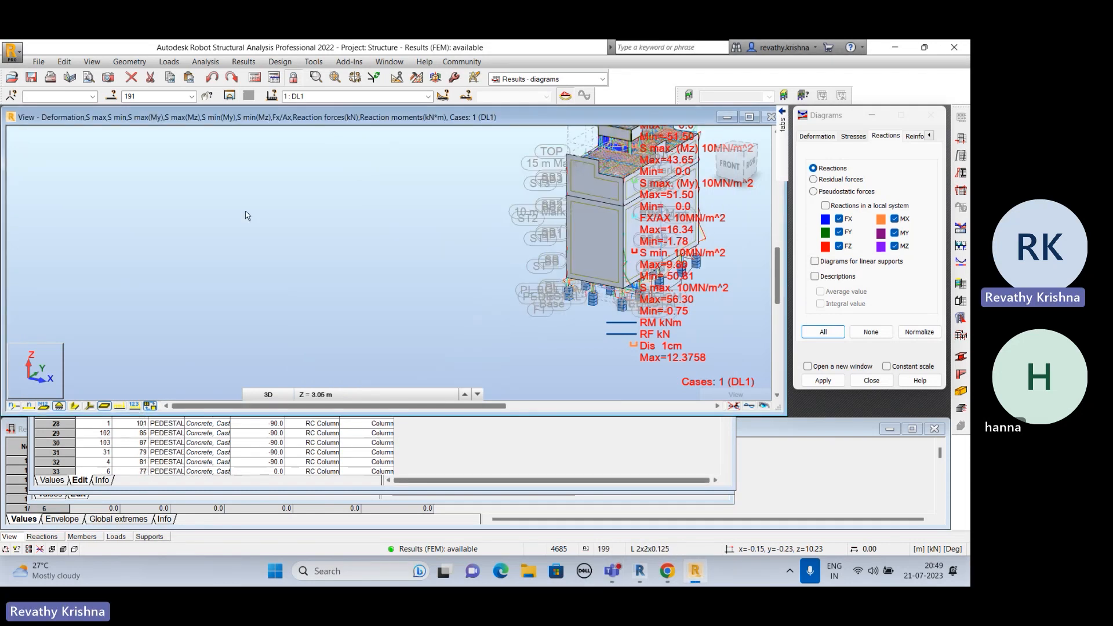
# Step: Frame the whole building with its result legend and copy a screen capture of the view to the clipboard
pyautogui.moveTo(462, 244); pyautogui.dragTo(293, 245, button='middle')
pyautogui.scroll(-1, 402, 241)
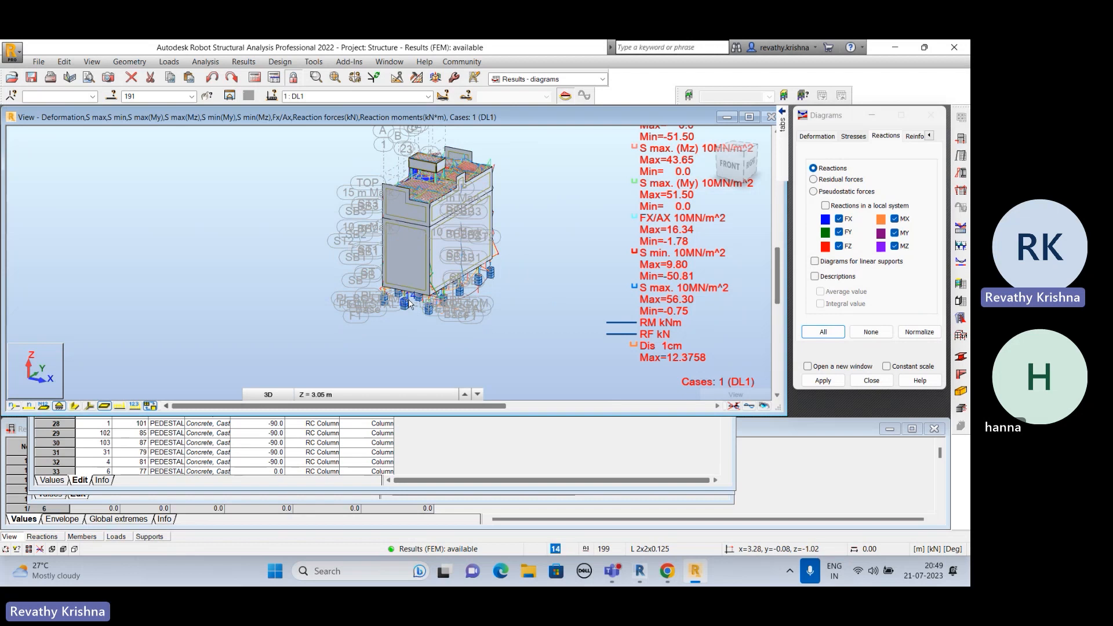
pyautogui.click(39, 61)
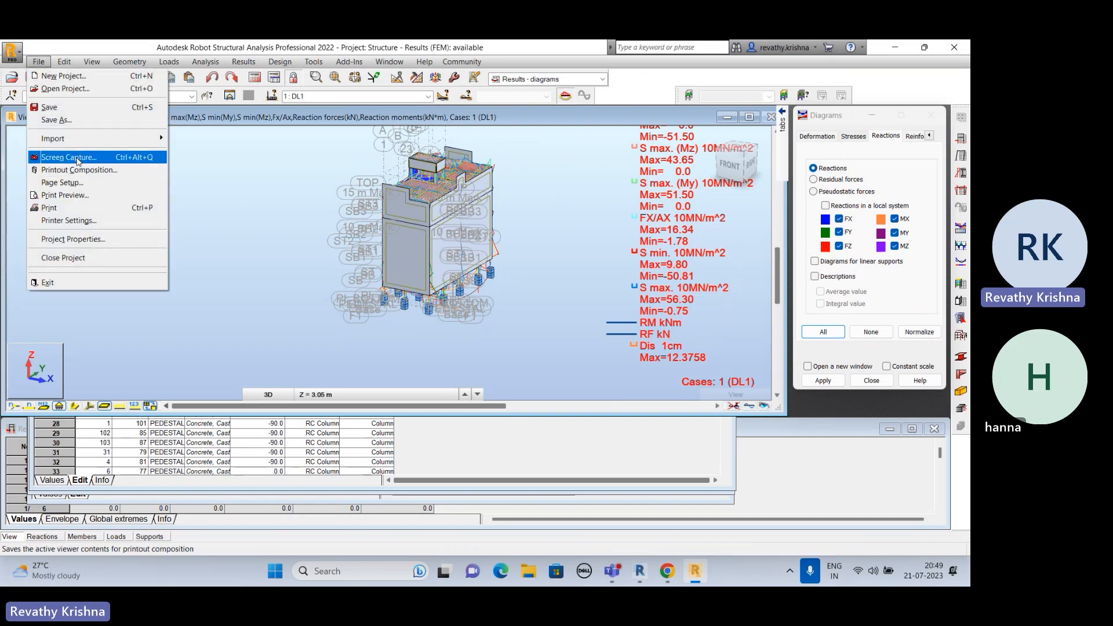
pyautogui.click(89, 158)
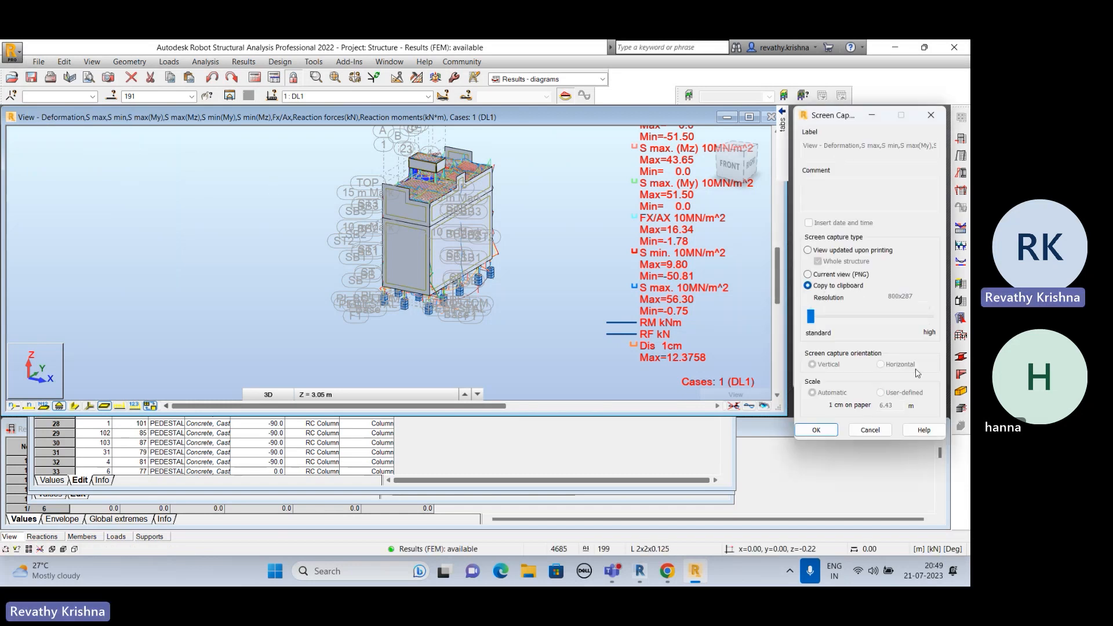
pyautogui.click(817, 430)
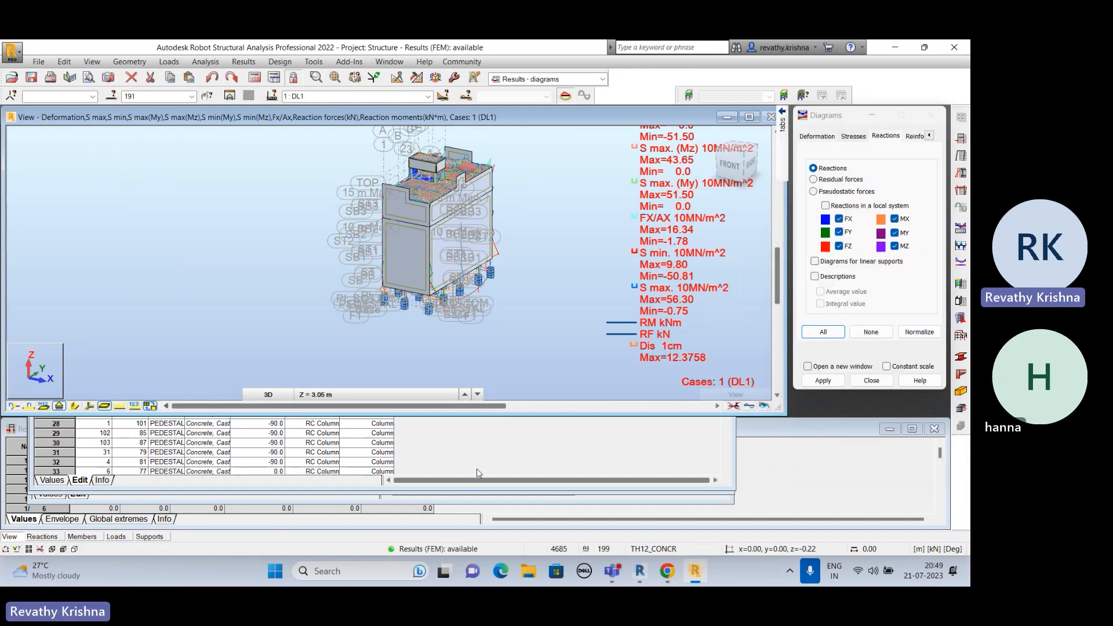
# Step: Create a blank document in Word and paste the captured model view into it as a picture
pyautogui.moveTo(470, 404)
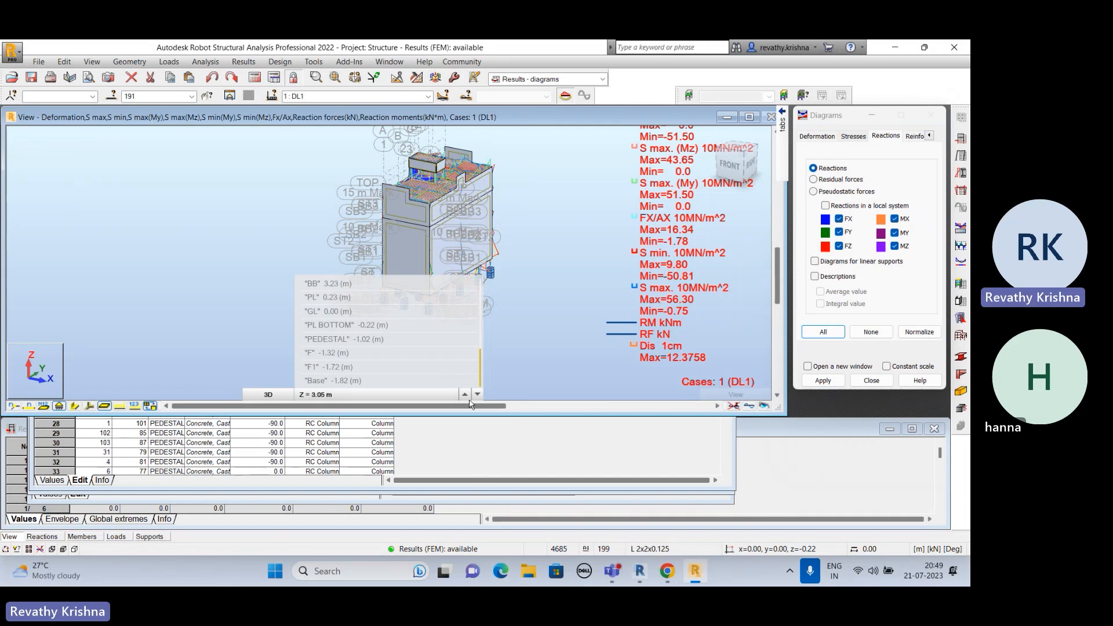
pyautogui.click(277, 572)
pyautogui.click(397, 199)
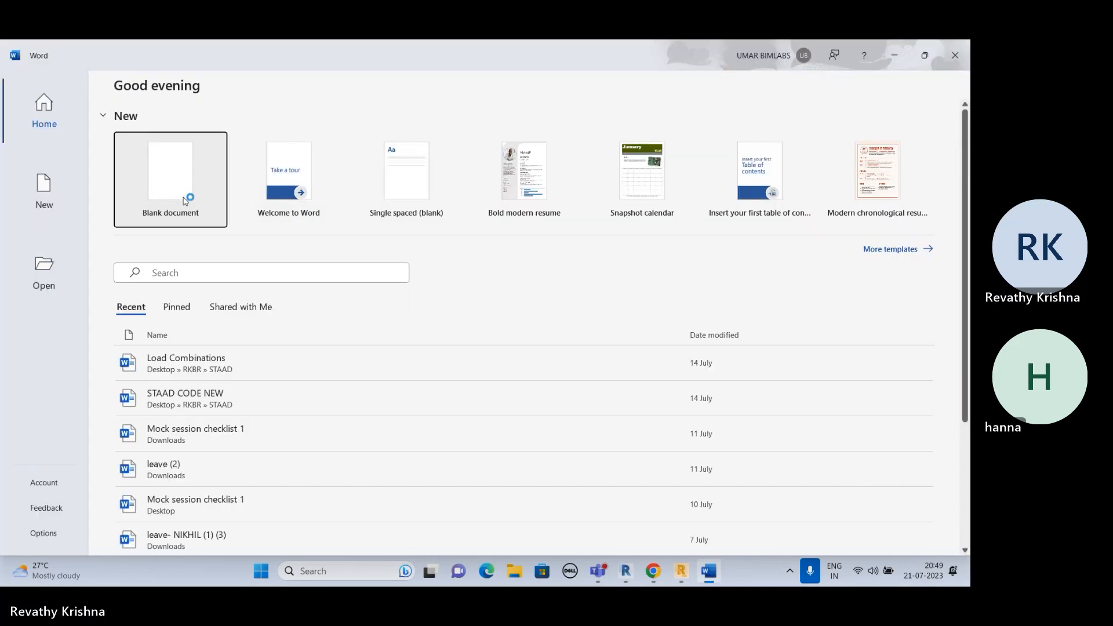
pyautogui.click(185, 199)
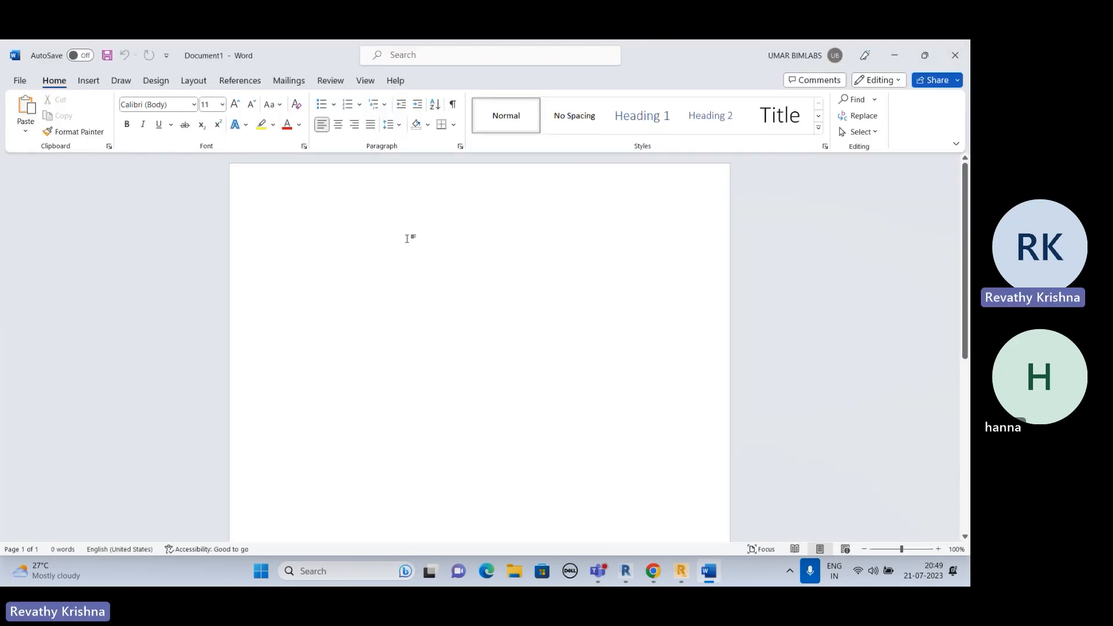
pyautogui.rightClick(407, 239)
pyautogui.click(439, 322)
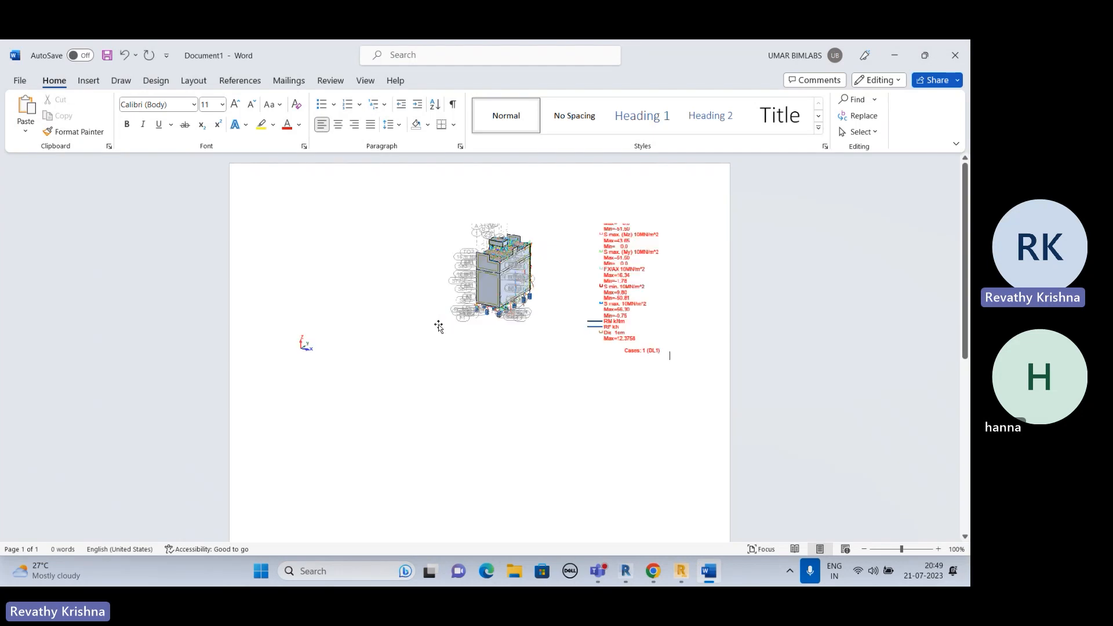
pyautogui.click(493, 273)
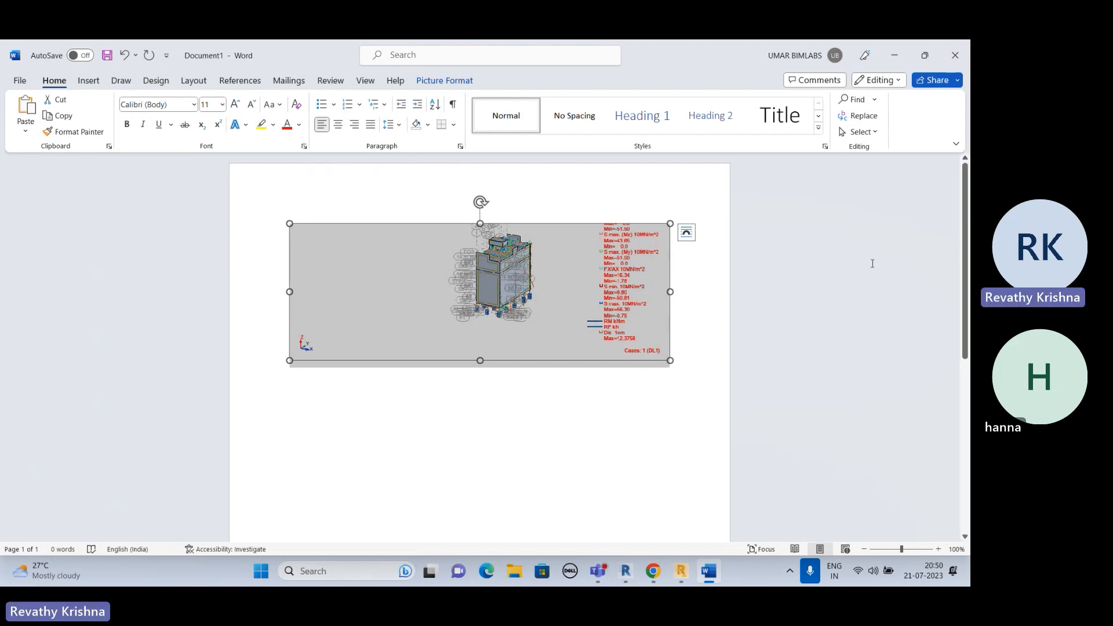
# Step: Minimise Word, Robot Structural Analysis and Revit, and switch to the BIM LIVE presentation in the Chrome browser
pyautogui.click(922, 55)
pyautogui.click(908, 55)
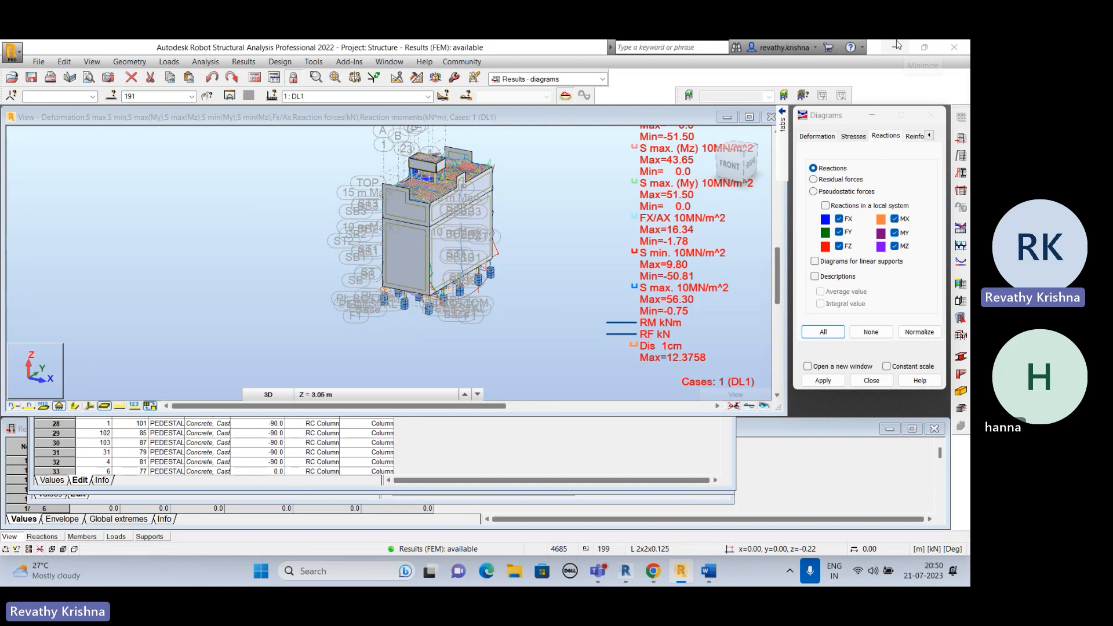
pyautogui.click(897, 46)
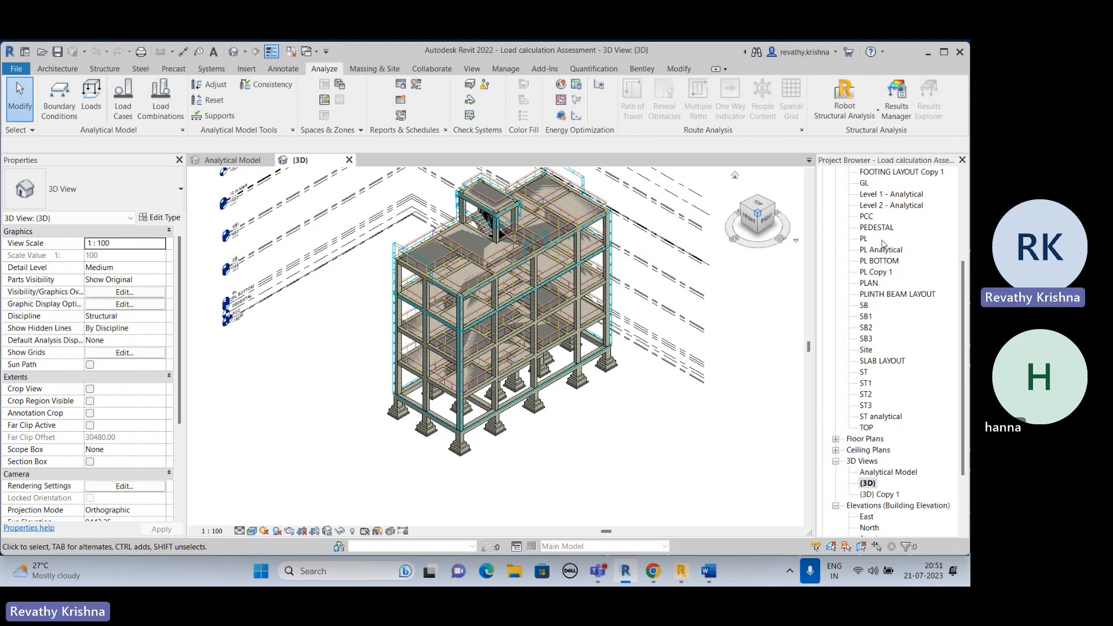
pyautogui.click(929, 51)
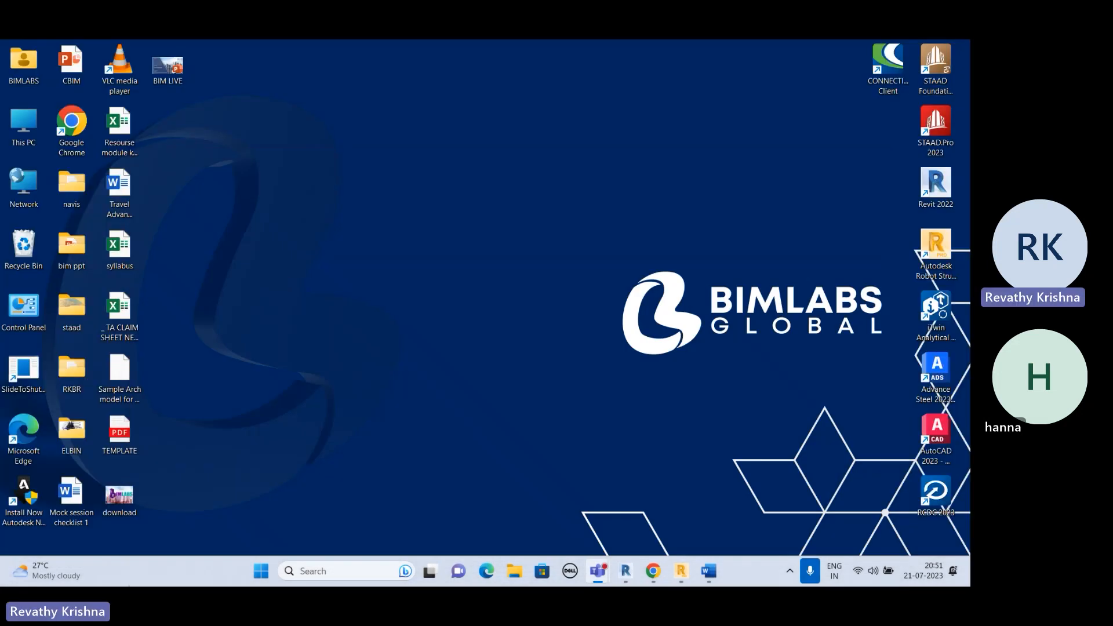
pyautogui.click(652, 574)
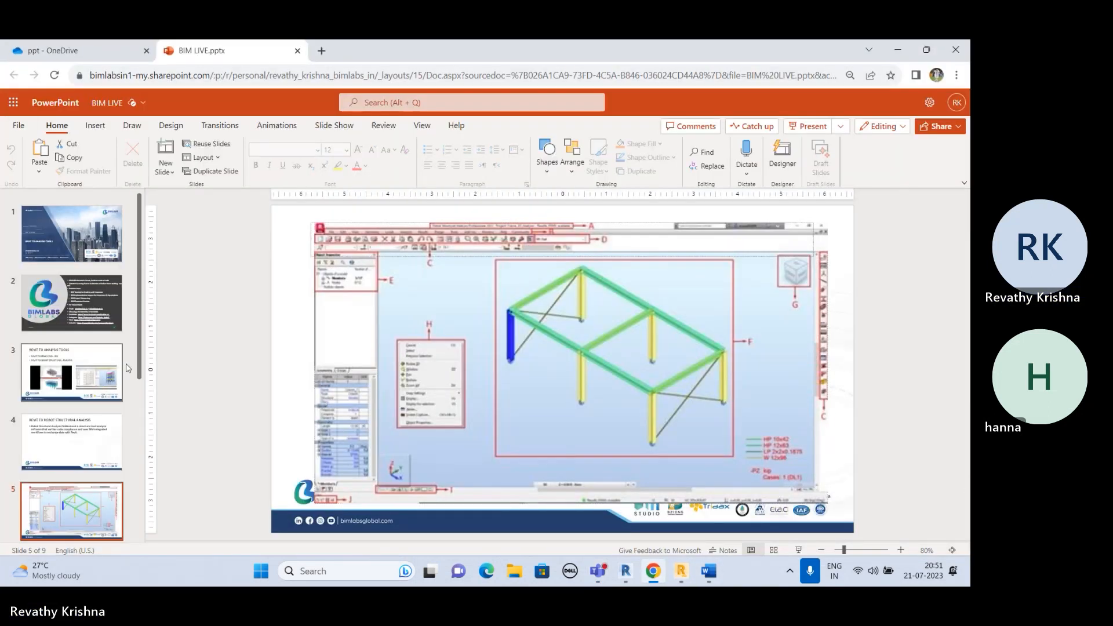
# Step: Select slide 6, showing the Revit Analyze ribbon, and start the slide show from it
pyautogui.scroll(-4, 116, 371)
pyautogui.click(73, 328)
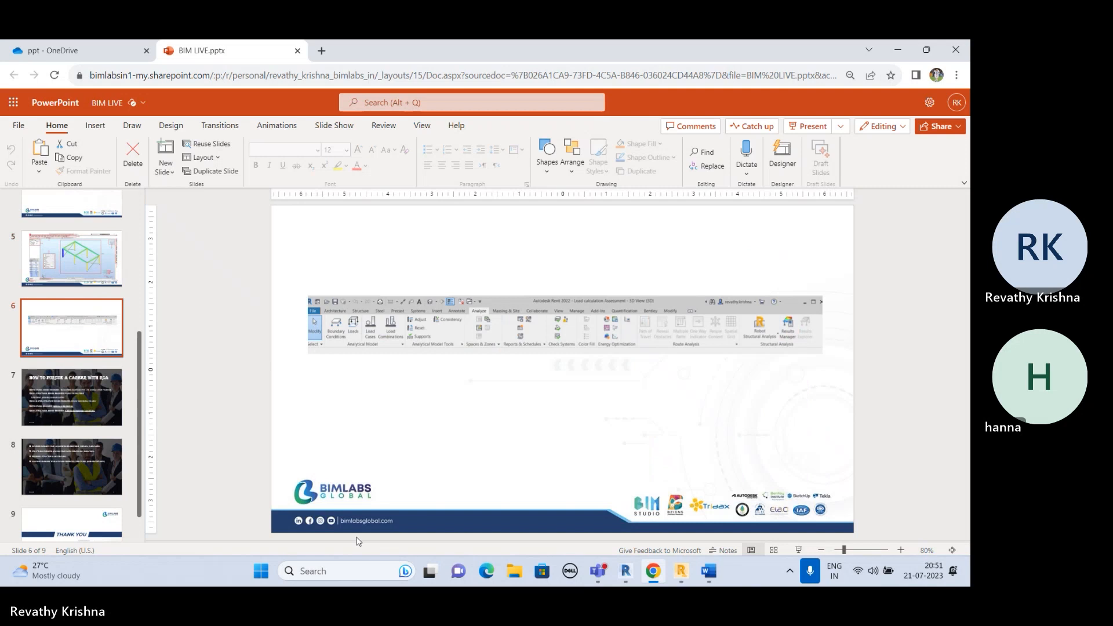
pyautogui.click(797, 549)
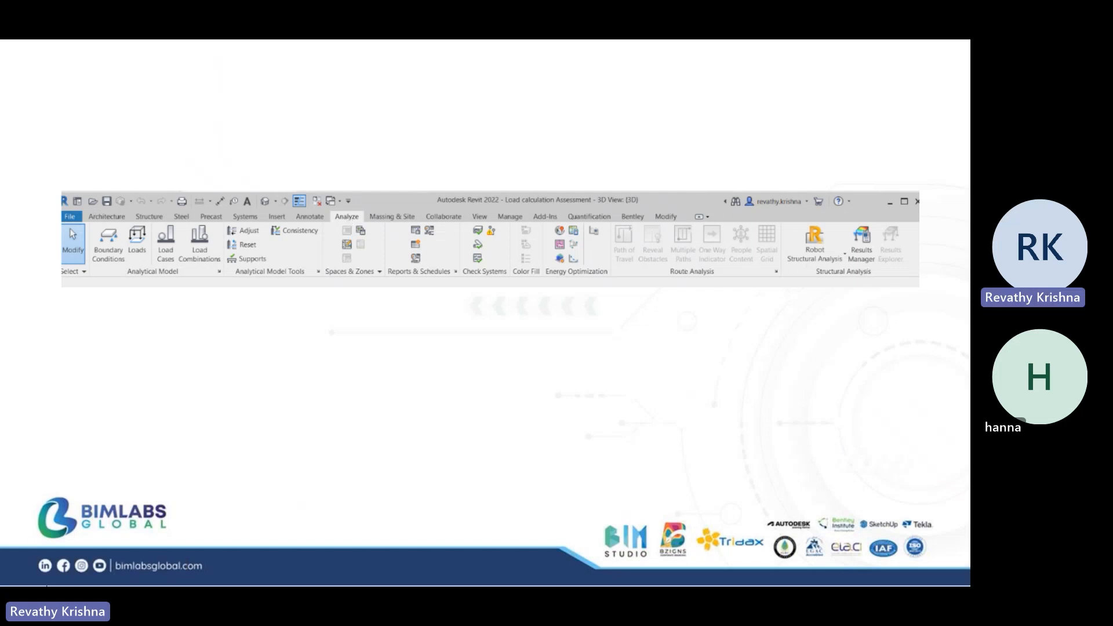
# Step: Step back and forth through the slides to the one titled "How to pursue a career with RSA"
pyautogui.click(146, 557)
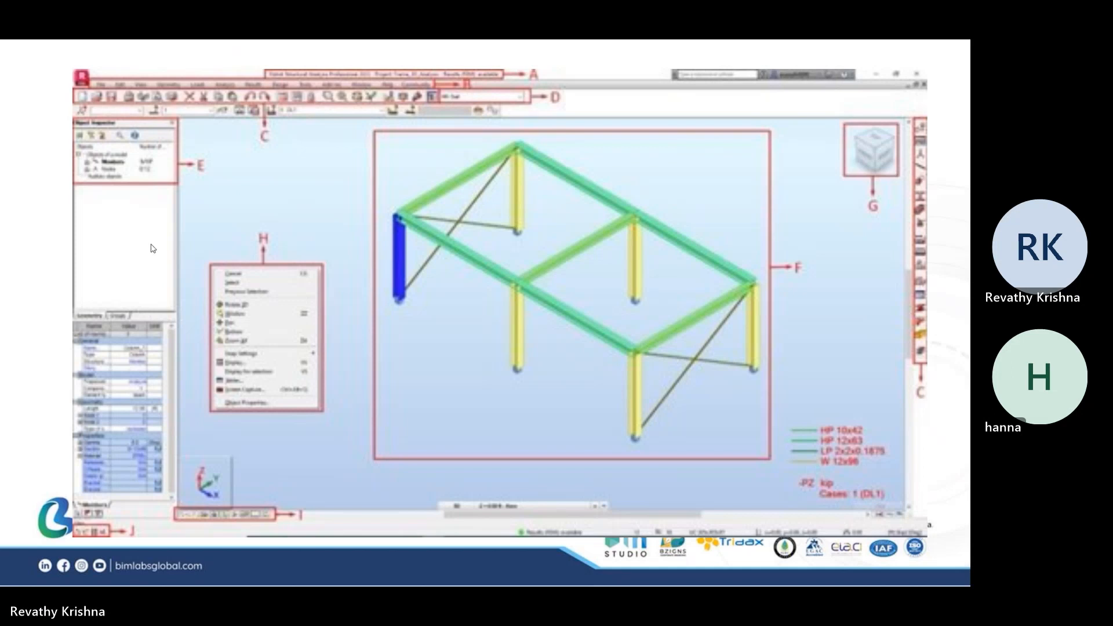
pyautogui.press('Left')
pyautogui.press('Left')
pyautogui.press('Left')
pyautogui.press('Right')
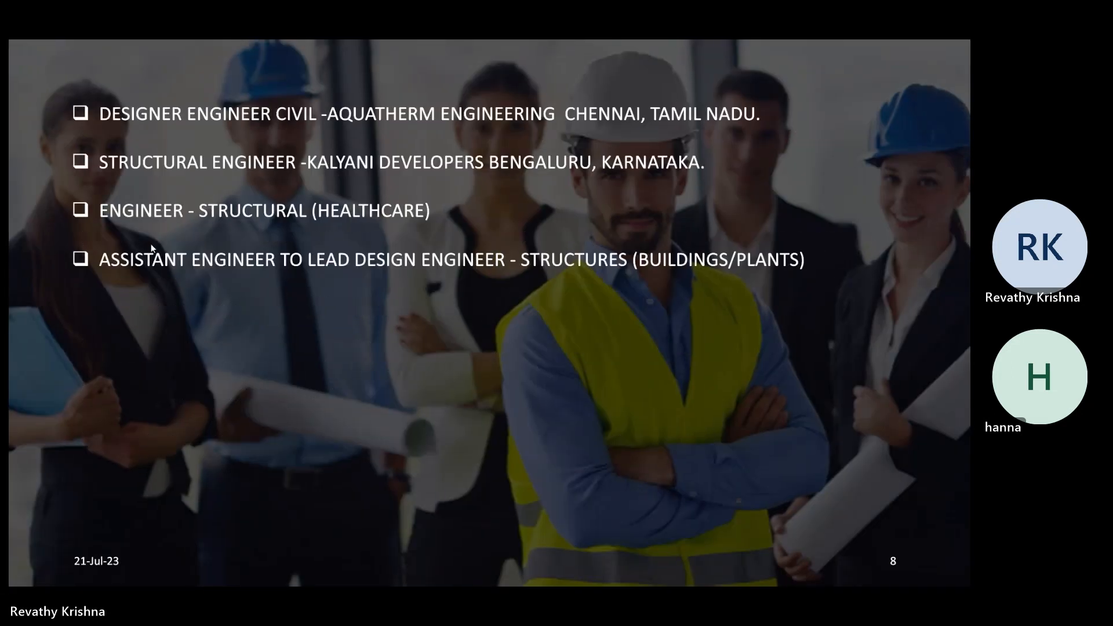
pyautogui.press('Right')
pyautogui.press('Left')
pyautogui.press('Left')
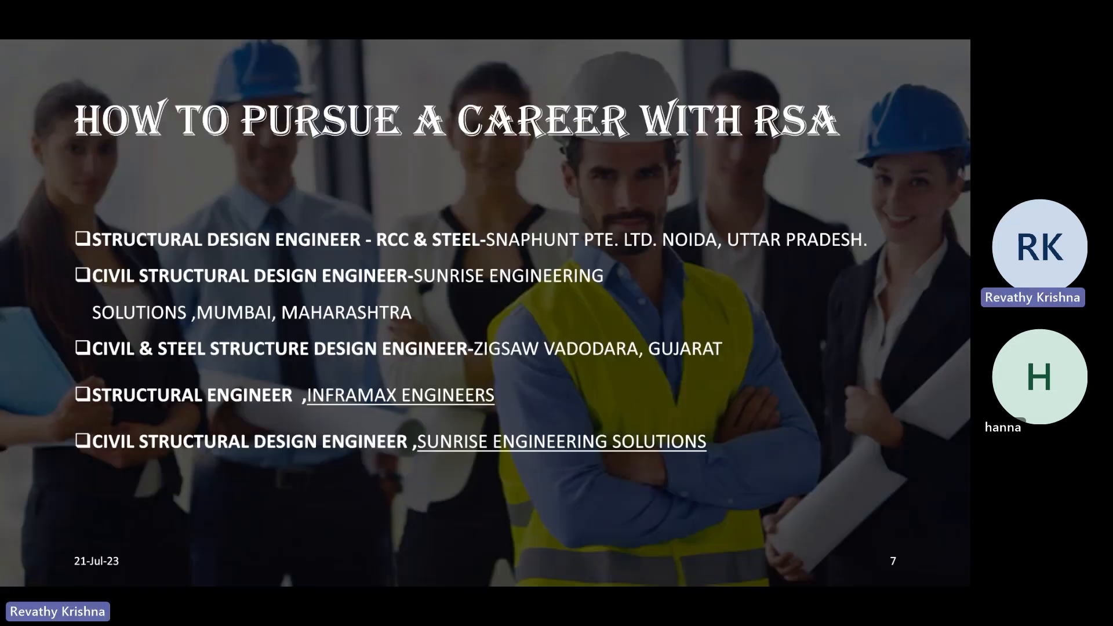